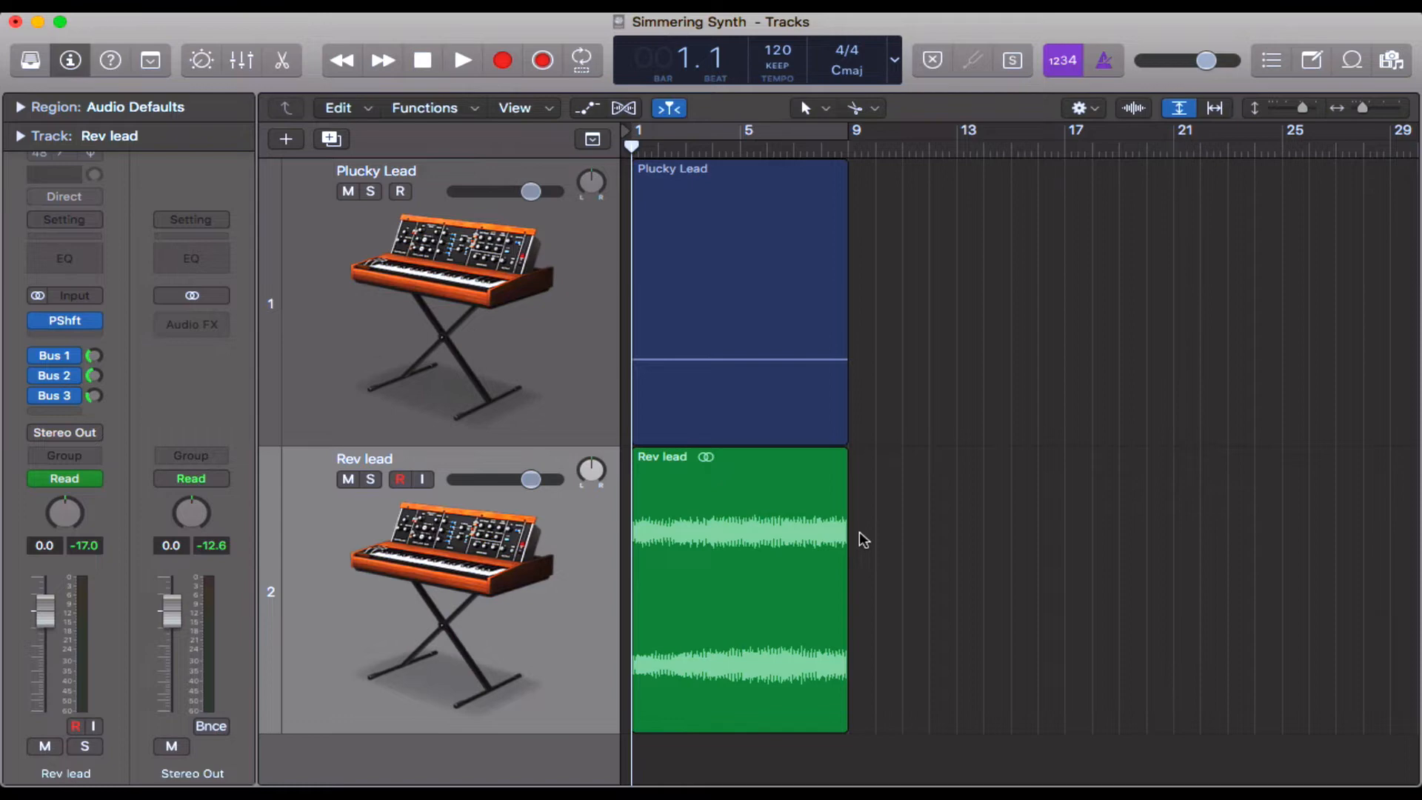
Split the Rev lead audio region at bar 5
{"action": "left_click", "coordinate": [773, 517]}
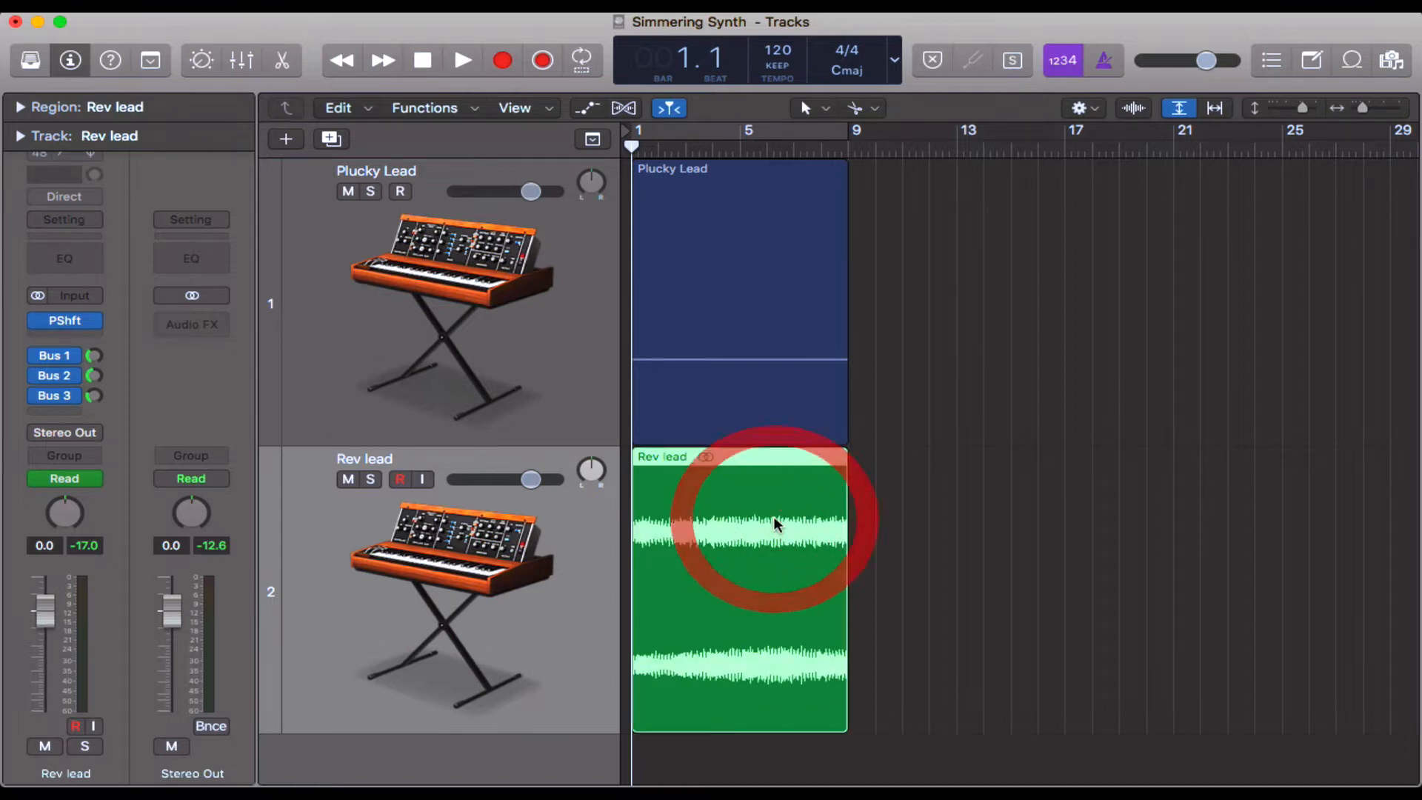
{"action": "left_click", "coordinate": [702, 233]}
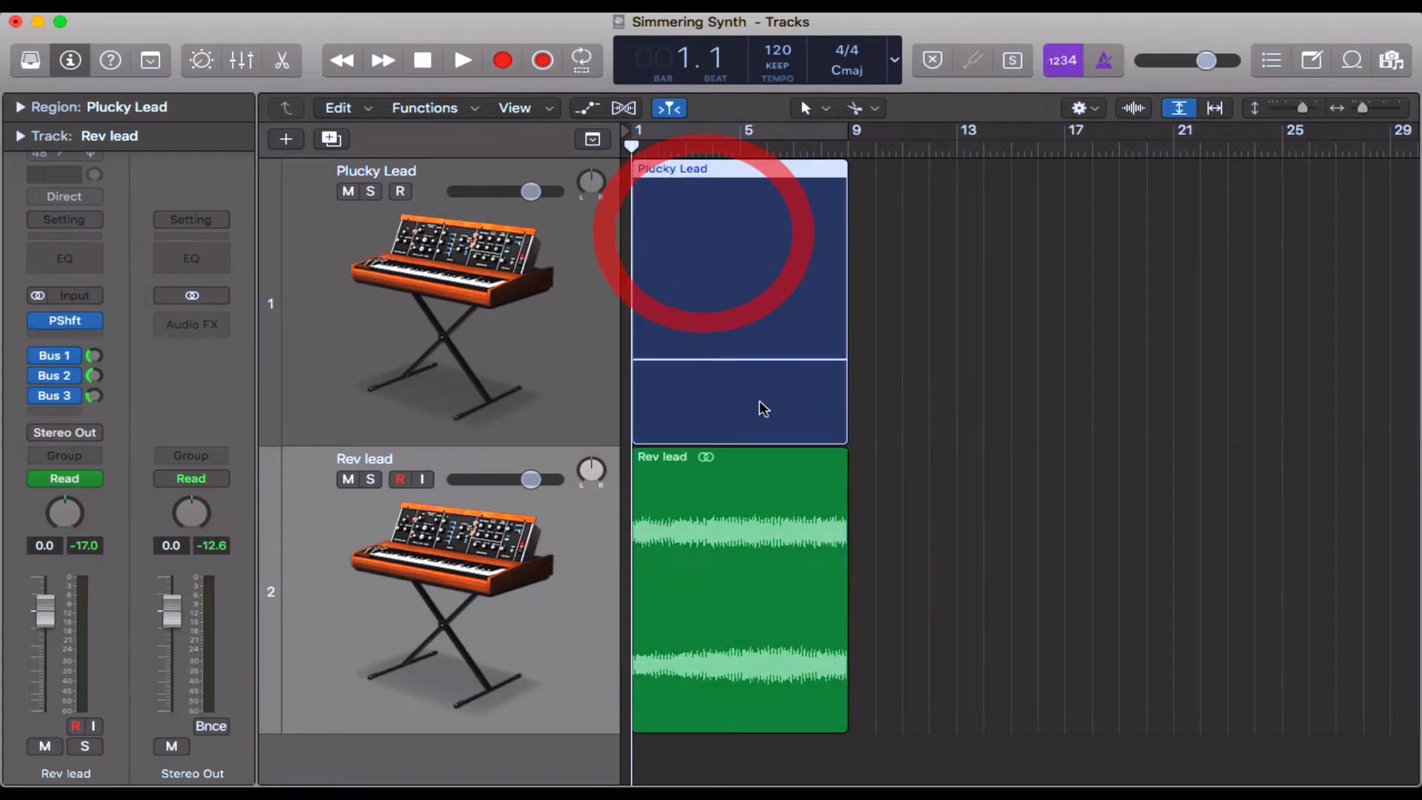
{"action": "left_click", "coordinate": [732, 548]}
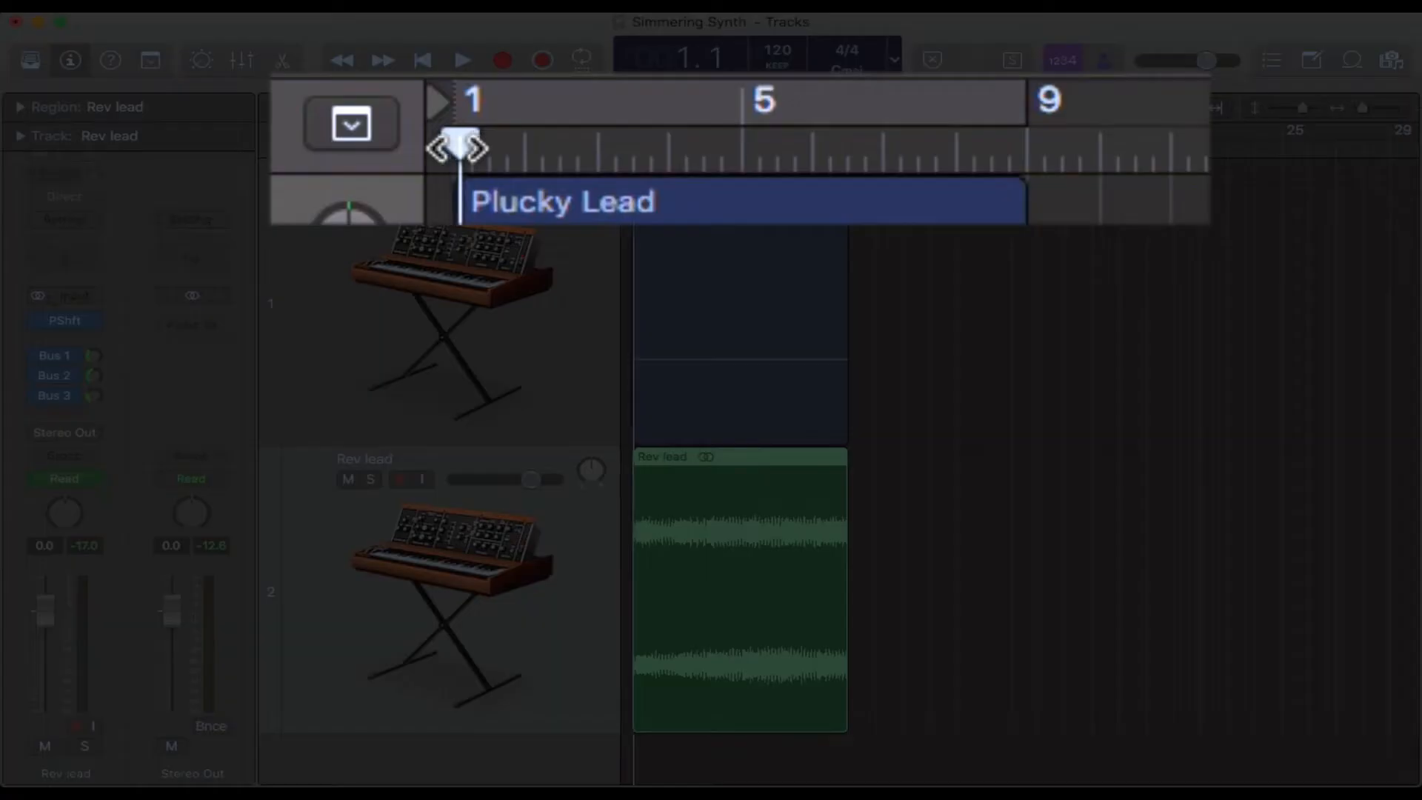
{"action": "left_click_drag", "start_coordinate": [634, 147], "coordinate": [740, 148]}
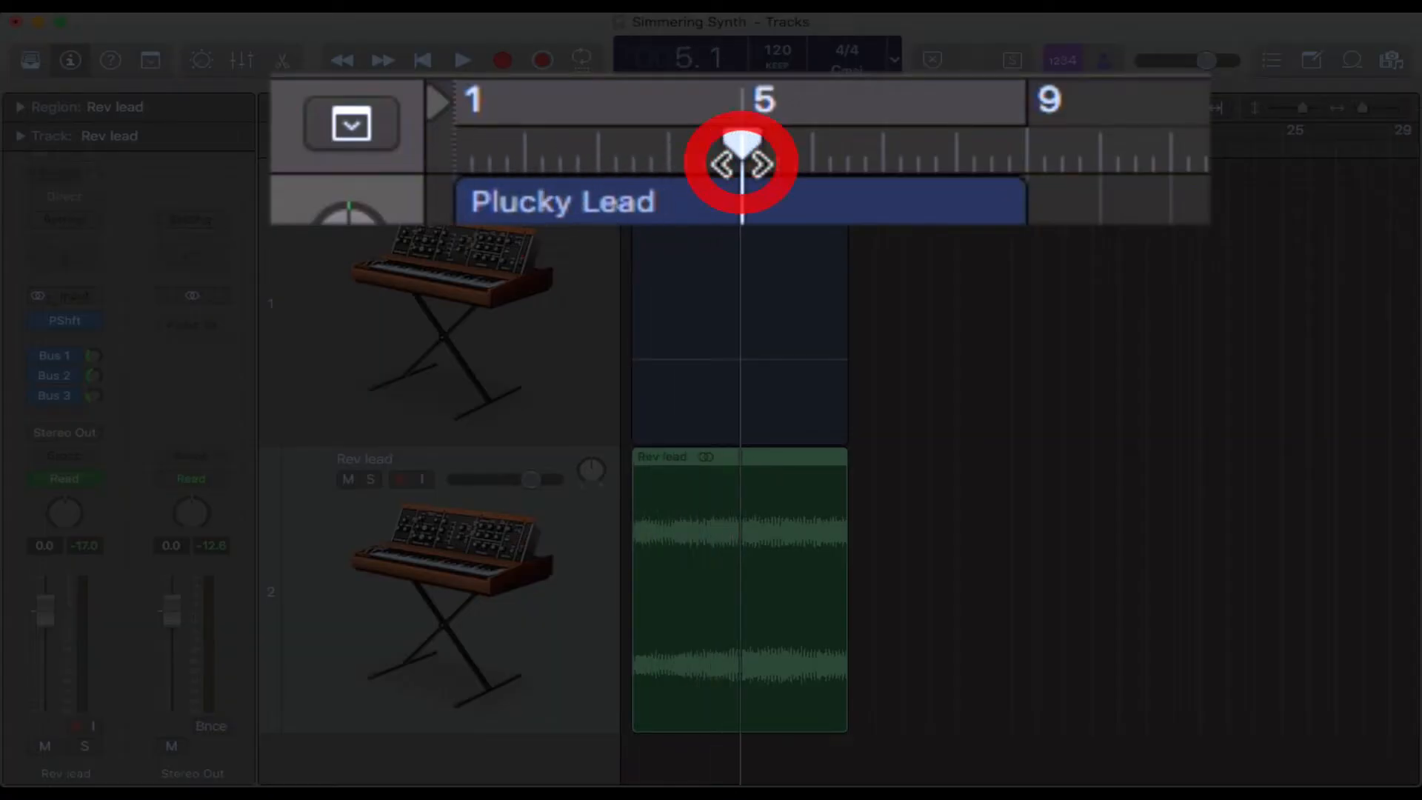
{"action": "left_click", "coordinate": [976, 293]}
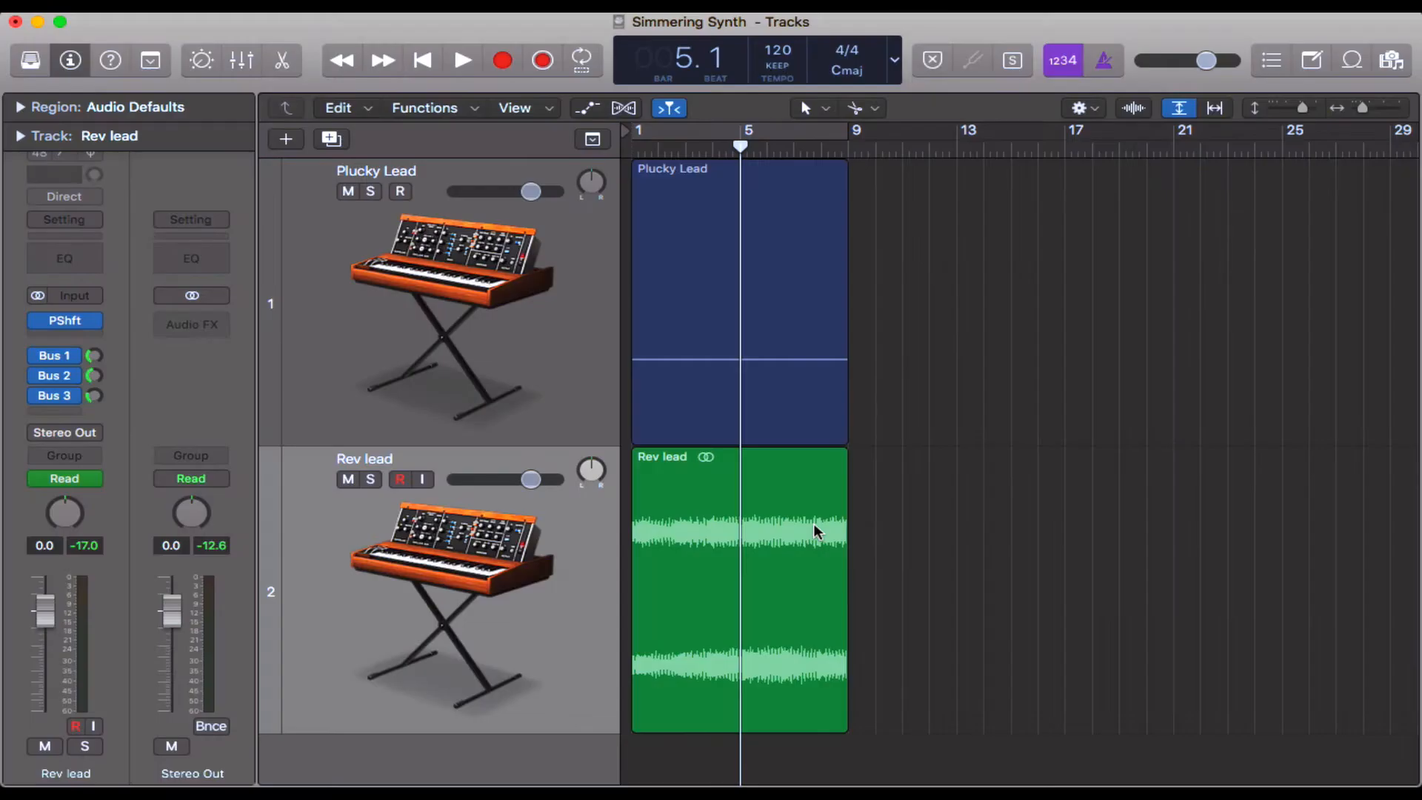
{"action": "left_click", "coordinate": [813, 524]}
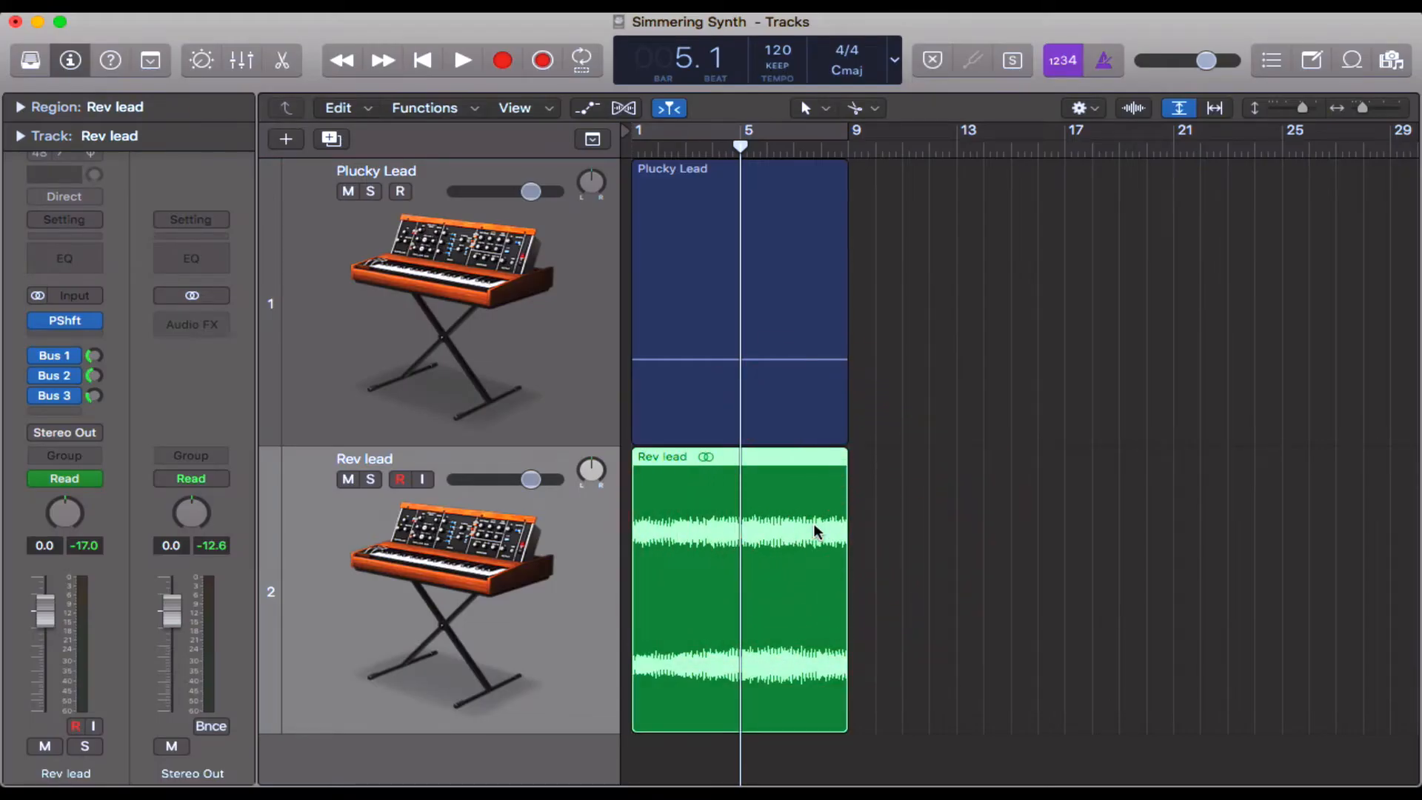
{"action": "key", "text": "super+t"}
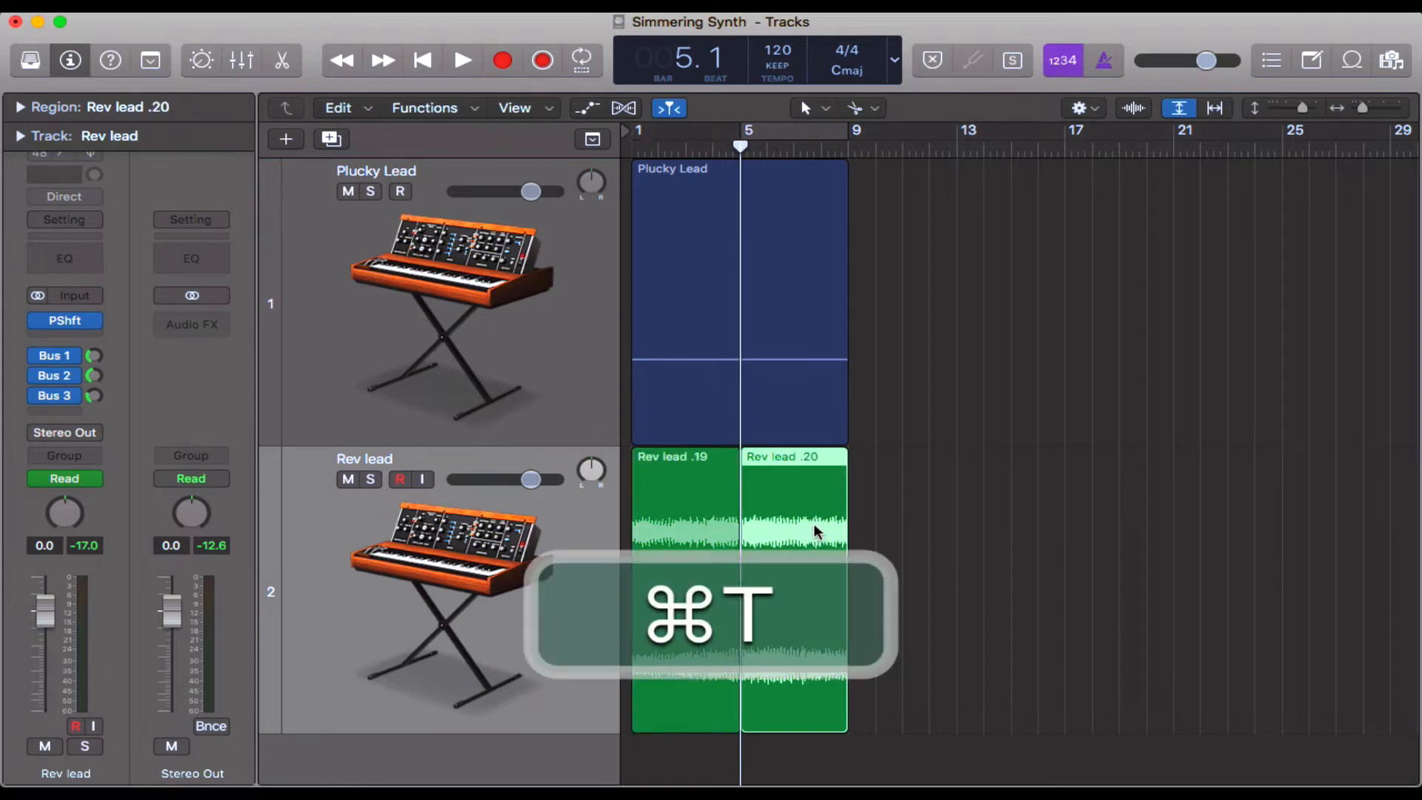
{"action": "left_click", "coordinate": [903, 533]}
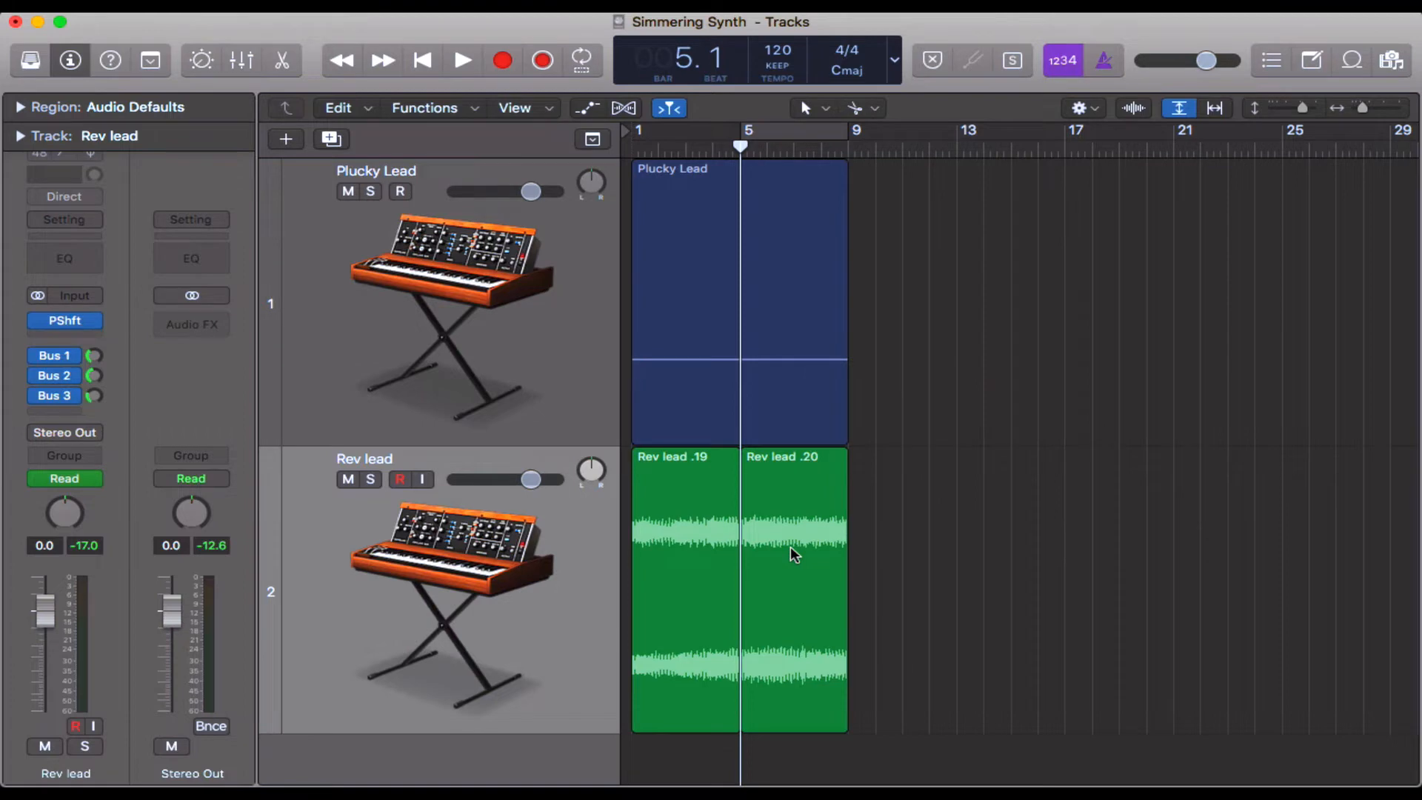
Move the second half of the Rev lead region to start at bar 9, and briefly view the tracks' automation
{"action": "left_click_drag", "start_coordinate": [806, 607], "coordinate": [917, 603]}
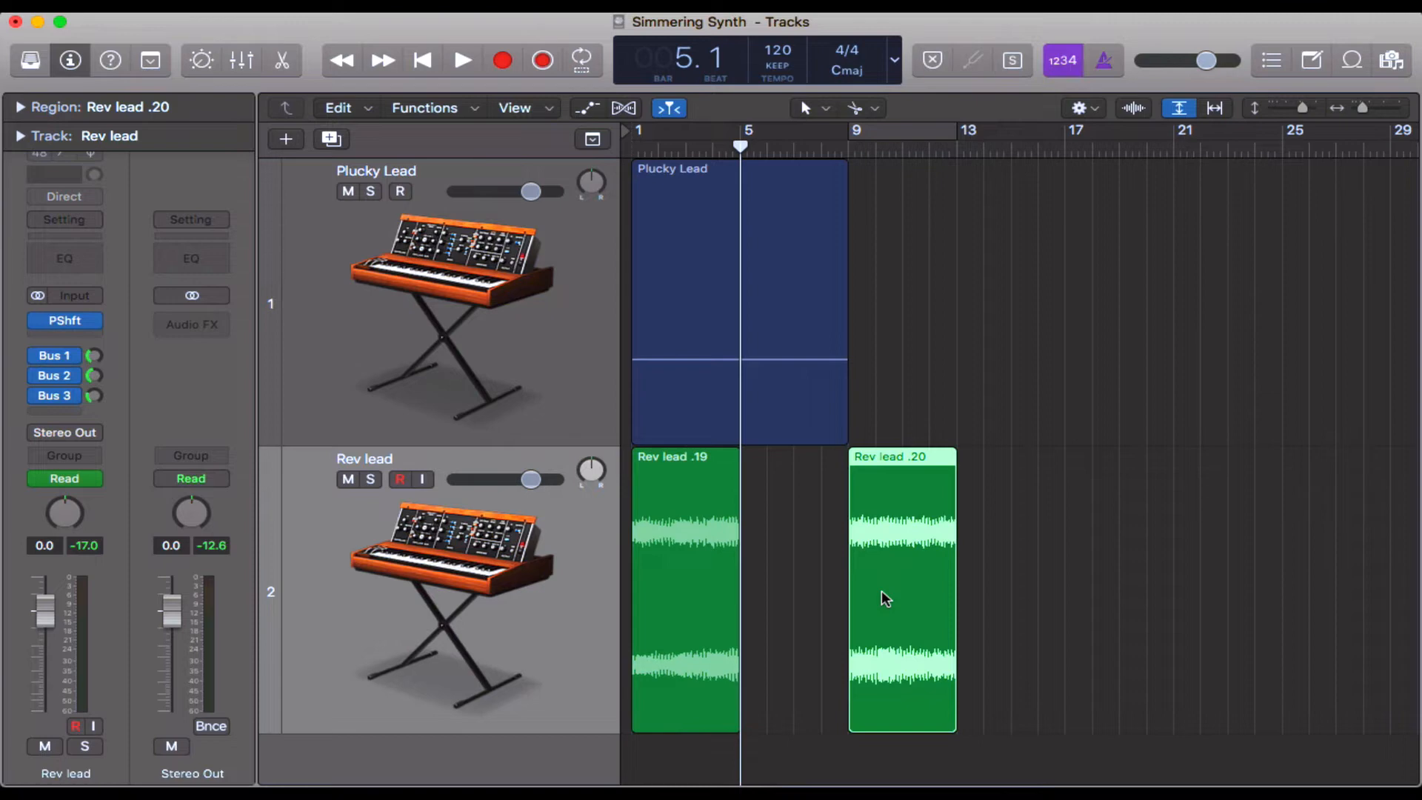
{"action": "key", "text": "a"}
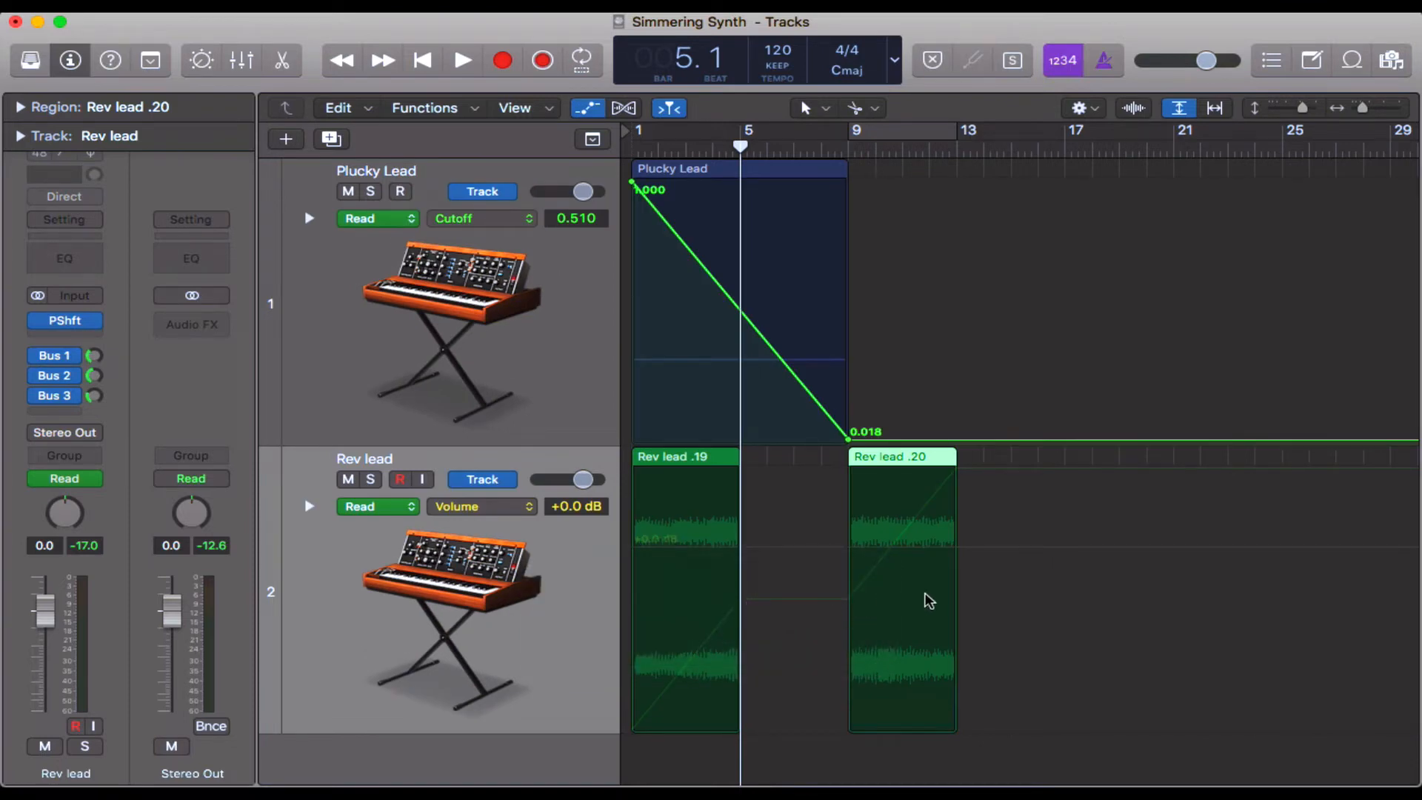
{"action": "key", "text": "a"}
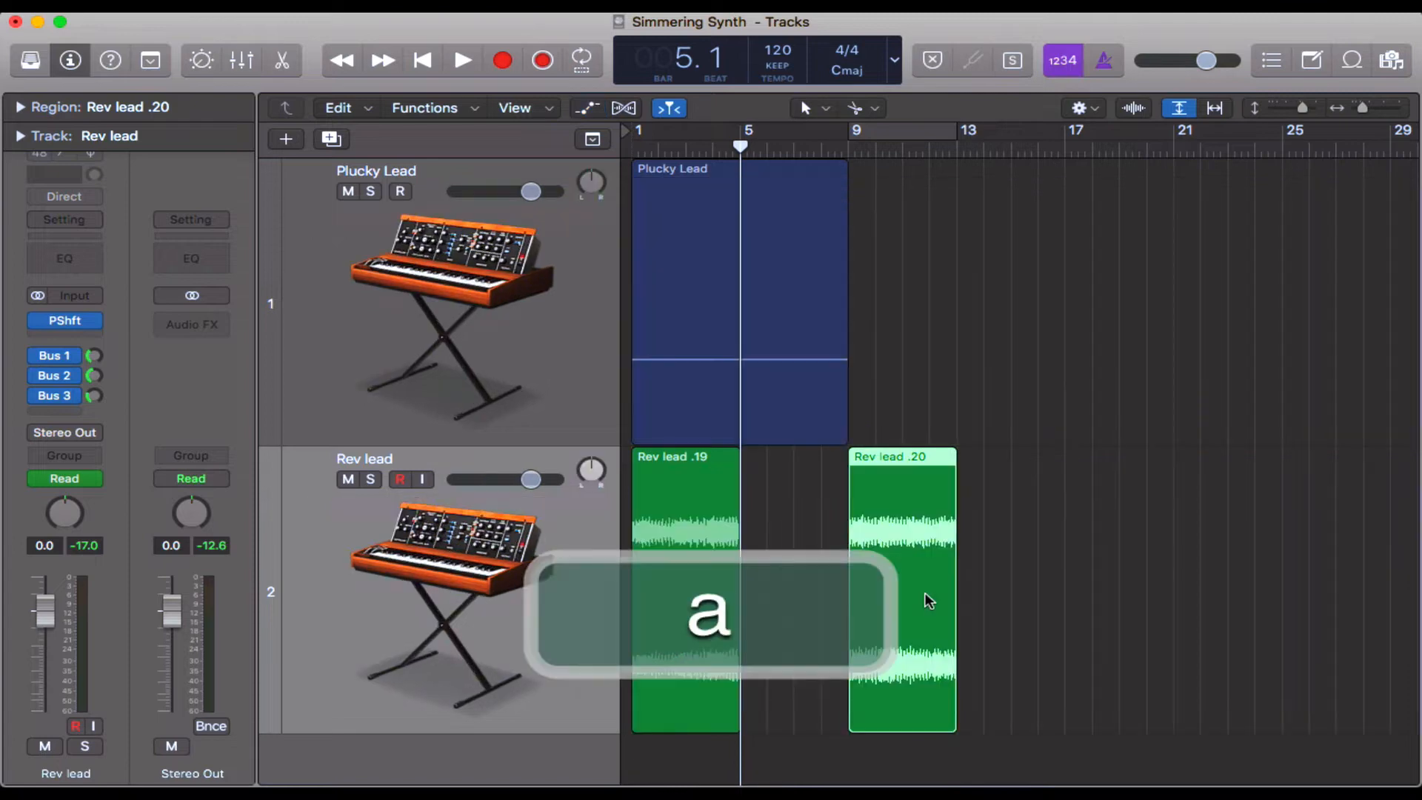
Show the Plucky Lead MIDI region's notes in the Piano Roll editor
{"action": "left_click", "coordinate": [814, 368]}
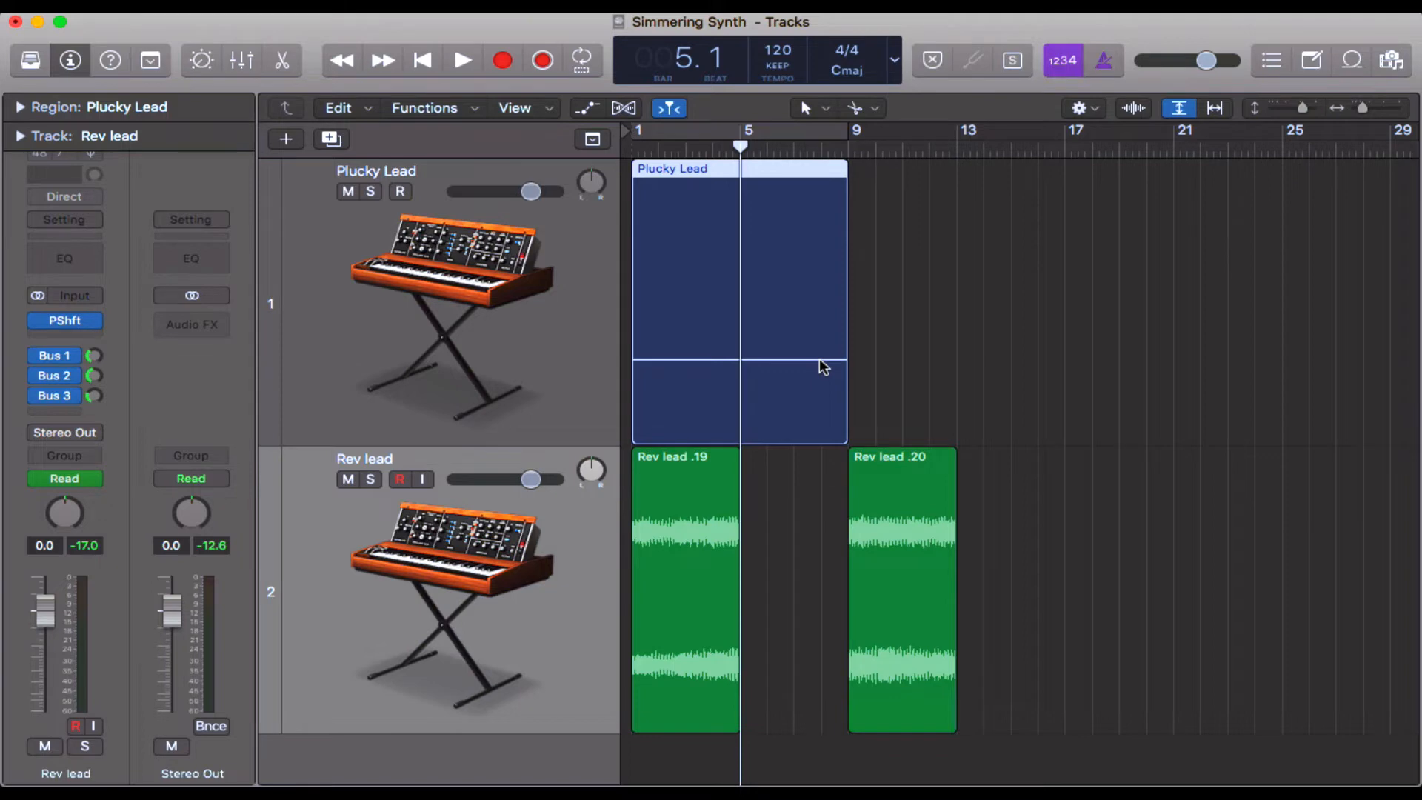
{"action": "key", "text": "e"}
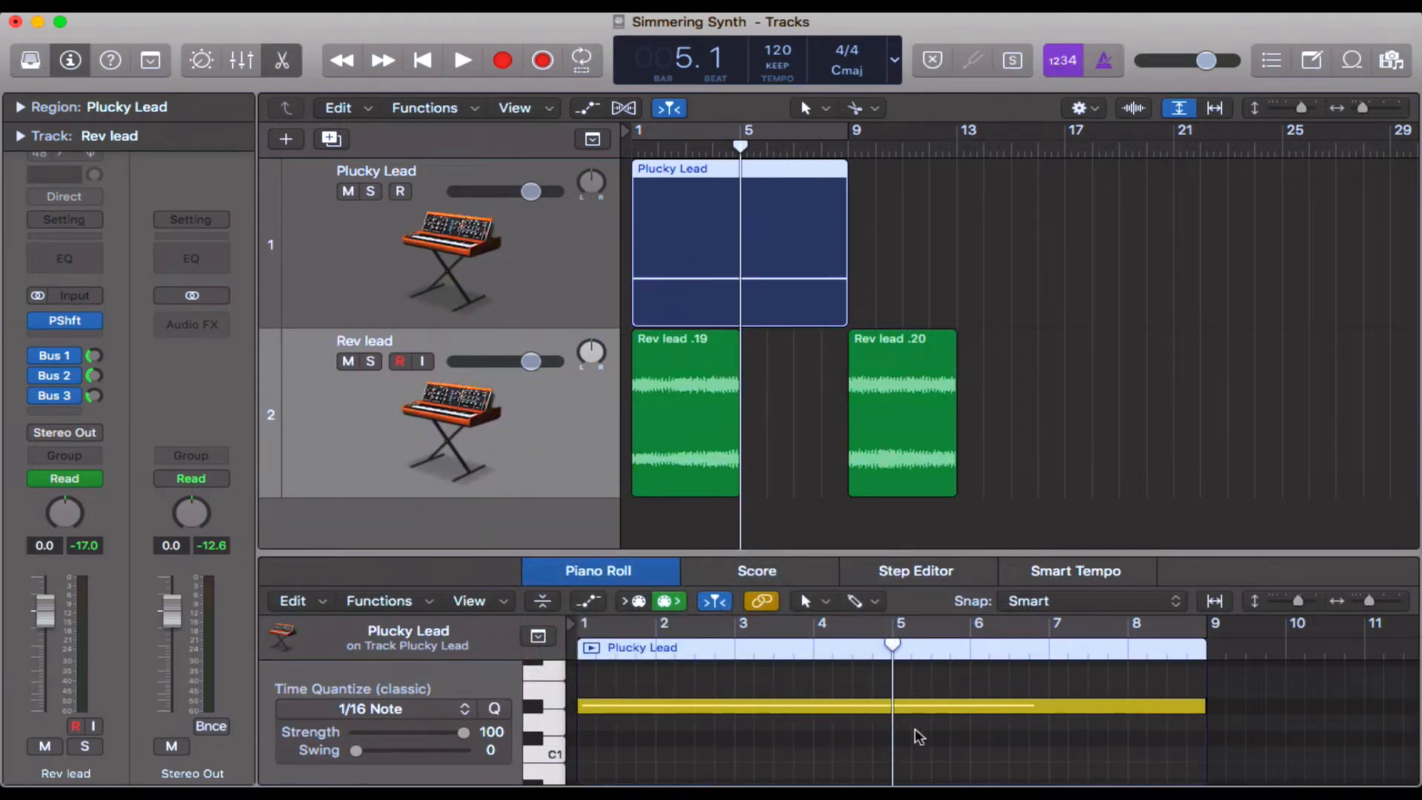
{"action": "left_click", "coordinate": [968, 165]}
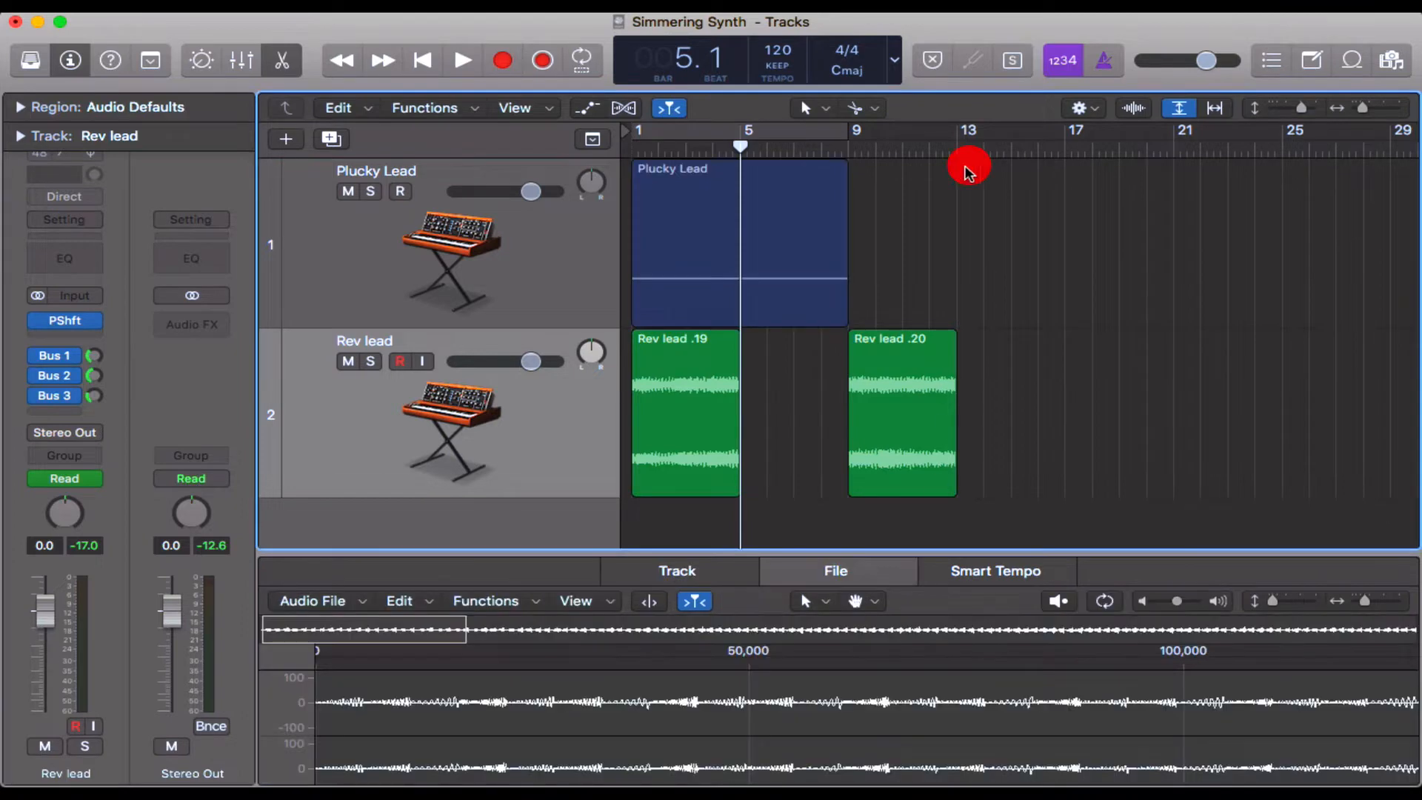
Split the Plucky Lead MIDI region at bar 5, keeping the notes that cross the split point
{"action": "left_click", "coordinate": [817, 262]}
{"action": "key", "text": "super"}
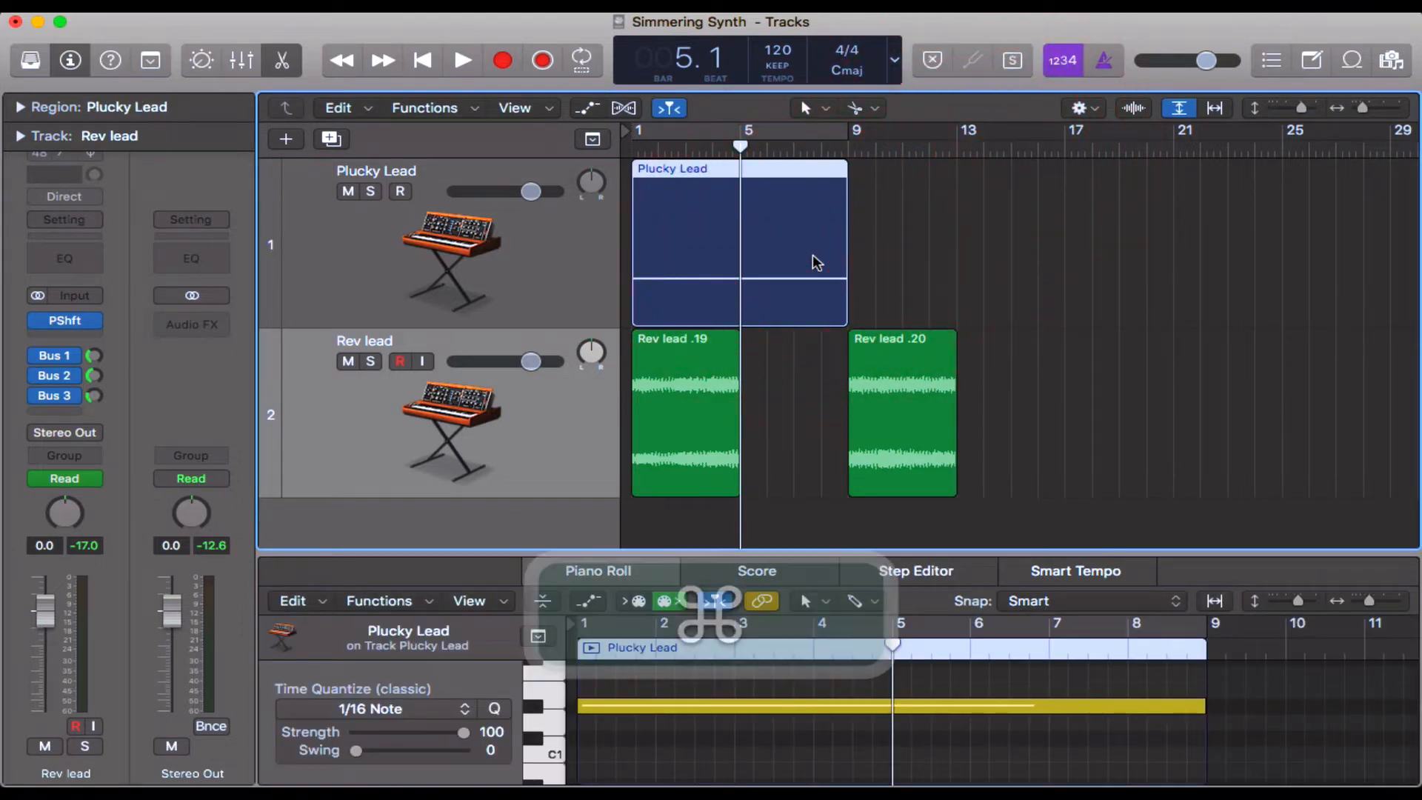
{"action": "key", "text": "super+t"}
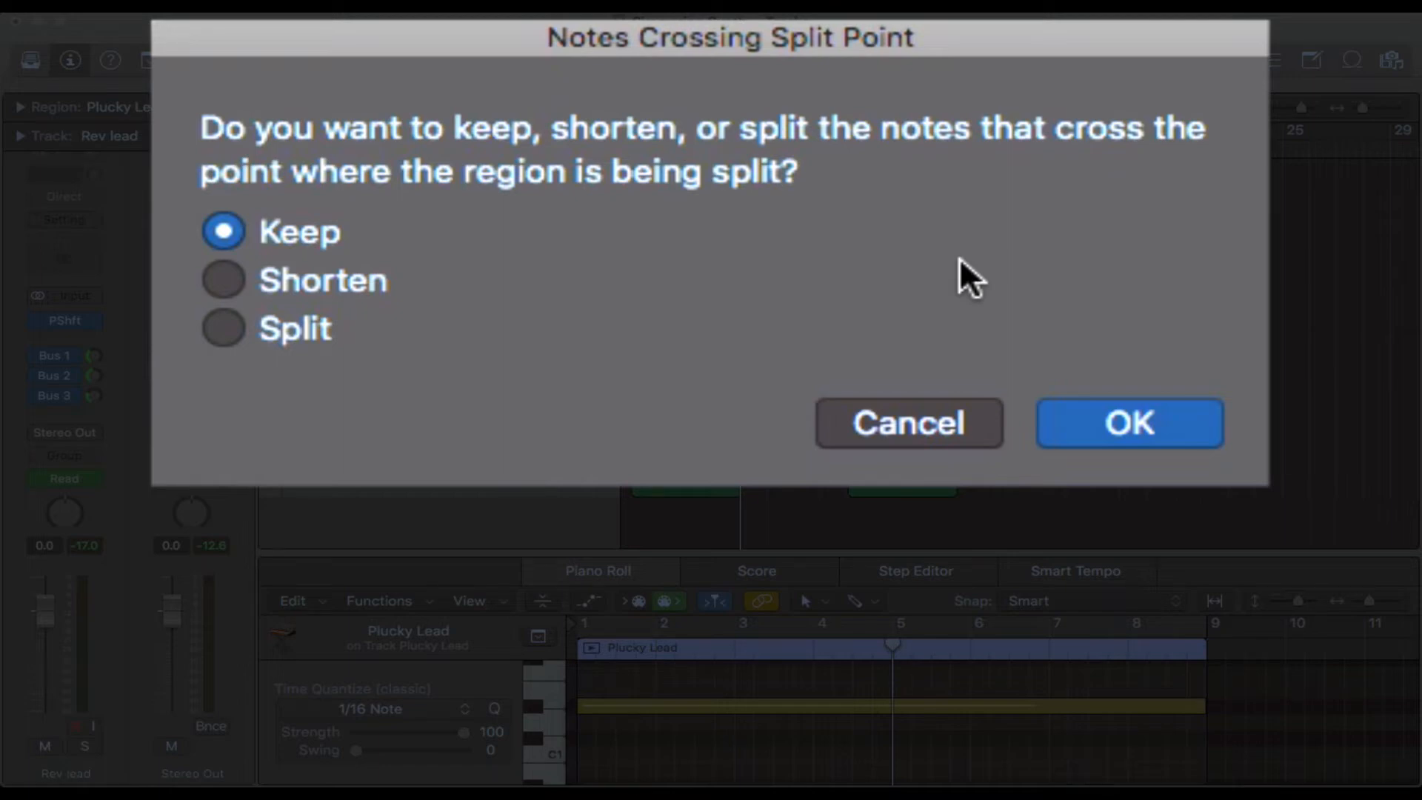
{"action": "left_click", "coordinate": [261, 288]}
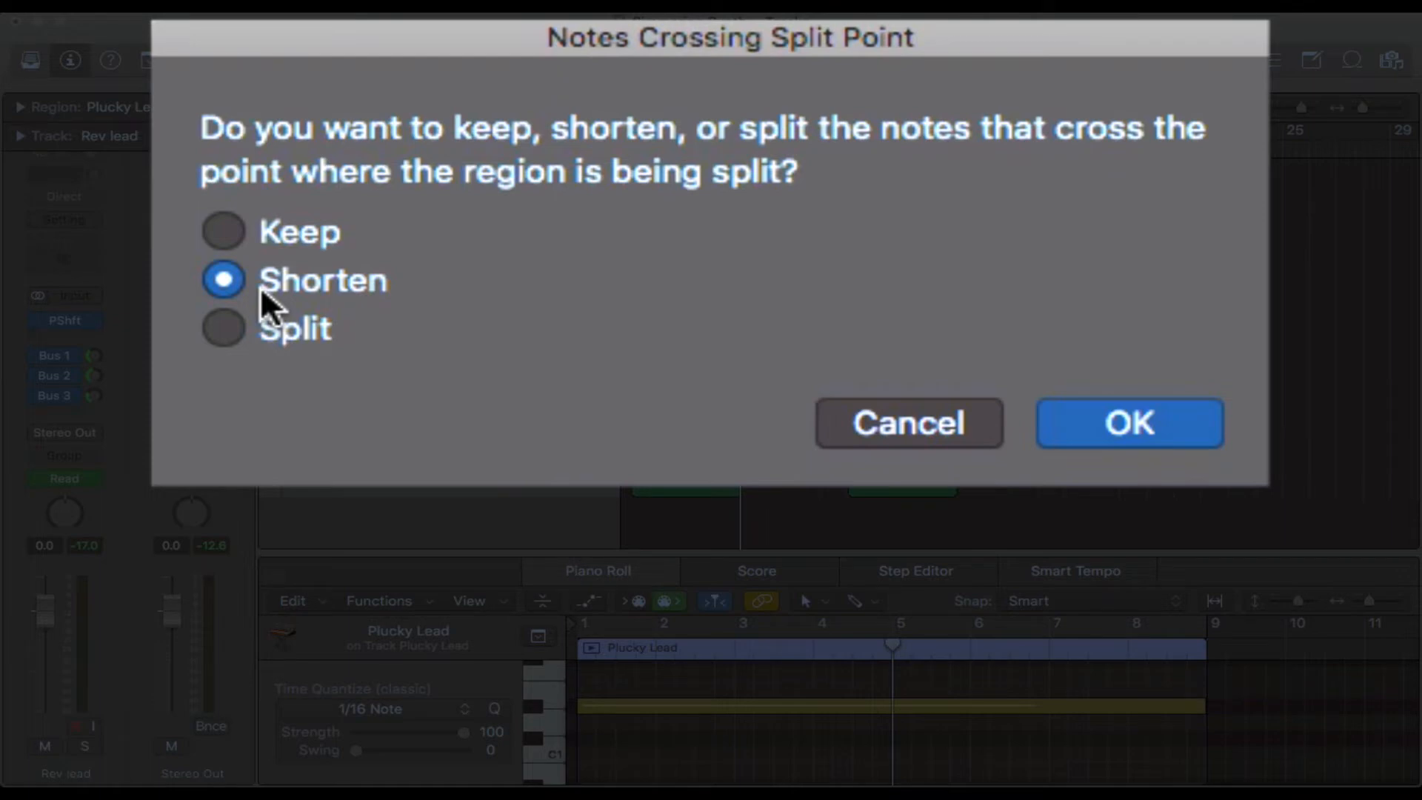
{"action": "left_click", "coordinate": [233, 320]}
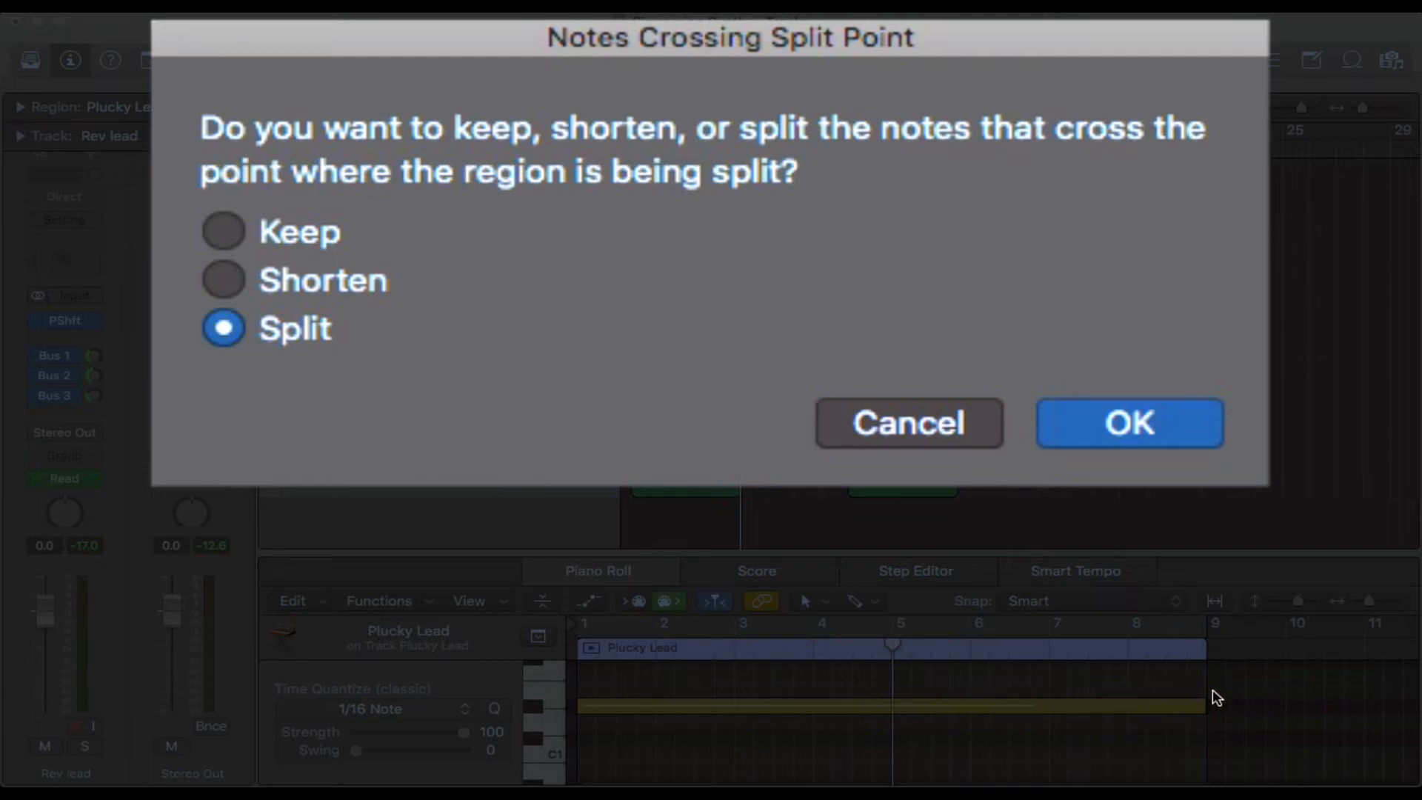
{"action": "left_click", "coordinate": [233, 226]}
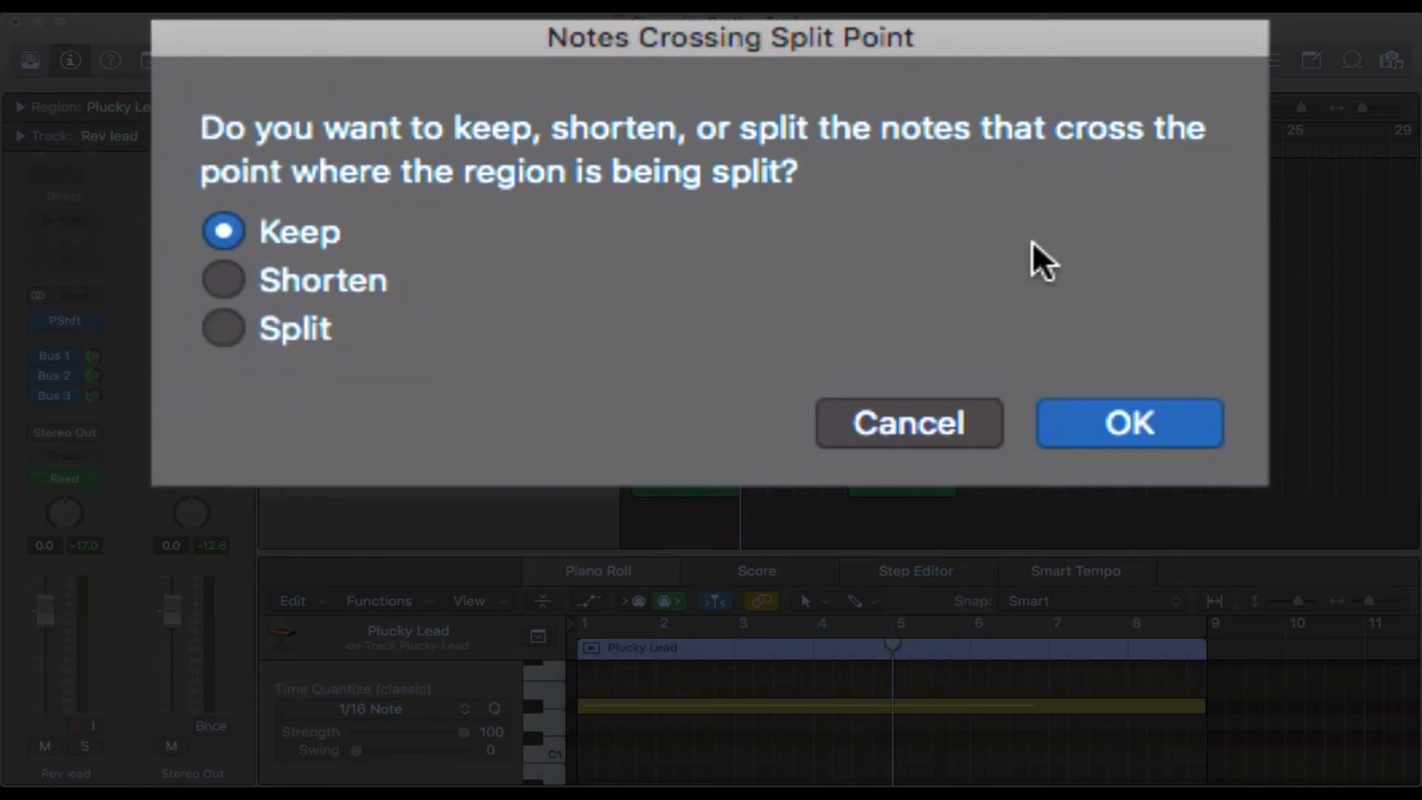
{"action": "left_click", "coordinate": [1162, 429]}
{"action": "left_click", "coordinate": [962, 231]}
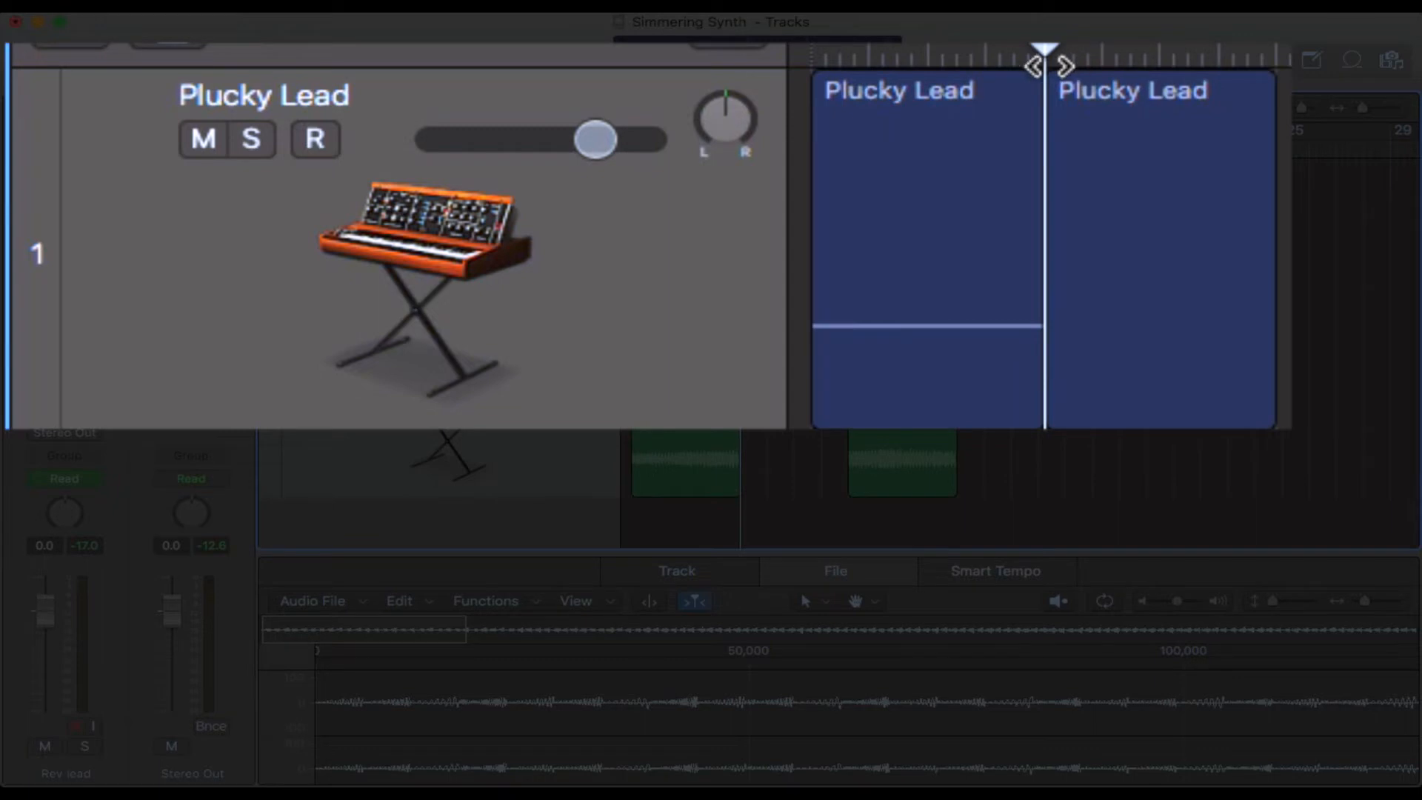
Return the playhead to bar 1 and examine the note length in the first Plucky Lead half
{"action": "left_click_drag", "start_coordinate": [739, 151], "coordinate": [707, 151]}
{"action": "left_click_drag", "start_coordinate": [991, 53], "coordinate": [683, 65]}
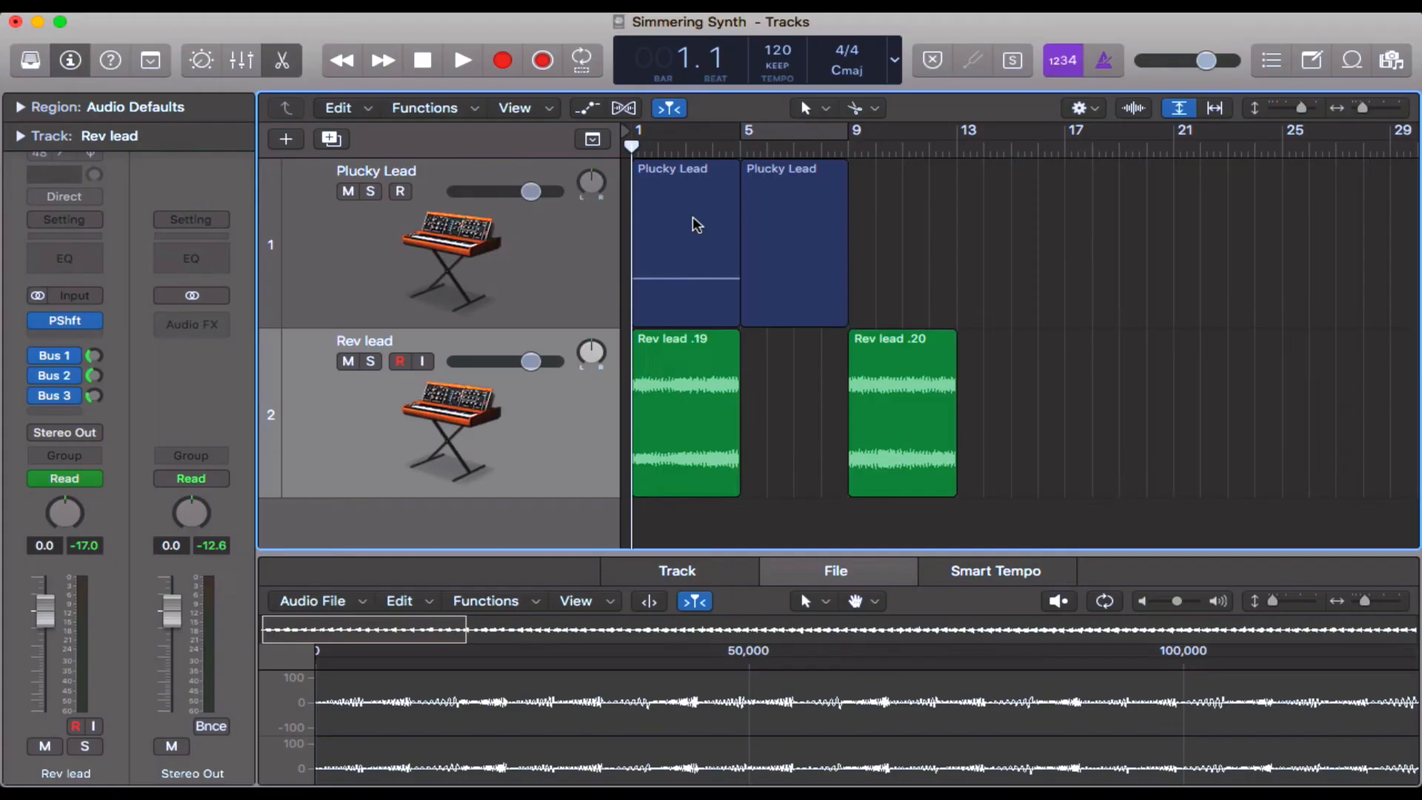
{"action": "left_click", "coordinate": [696, 224]}
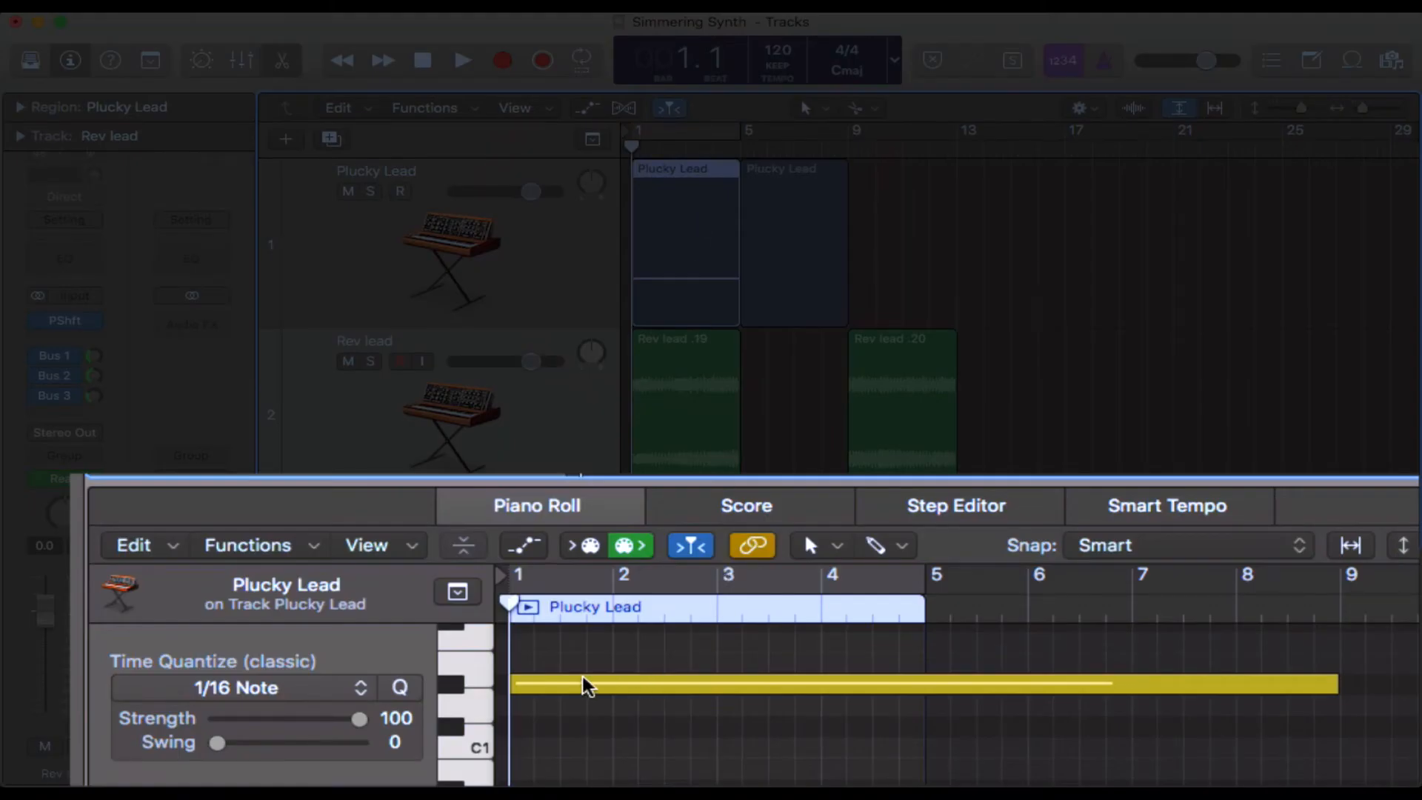
{"action": "mouse_move", "coordinate": [554, 692]}
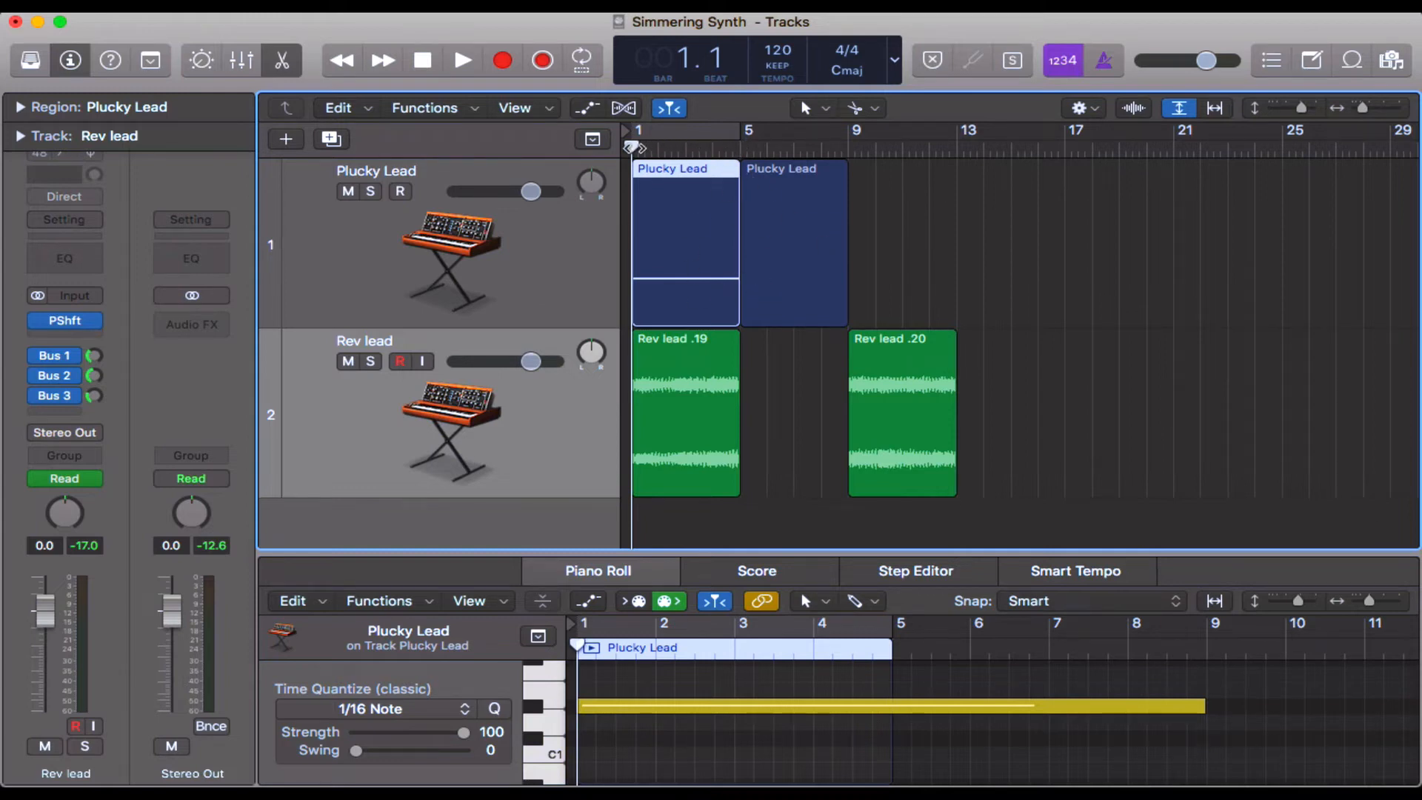
Move the second Plucky Lead half to start at bar 9 and extend the first half's end to bar 9
{"action": "left_click_drag", "start_coordinate": [637, 145], "coordinate": [739, 146]}
{"action": "left_click", "coordinate": [739, 148]}
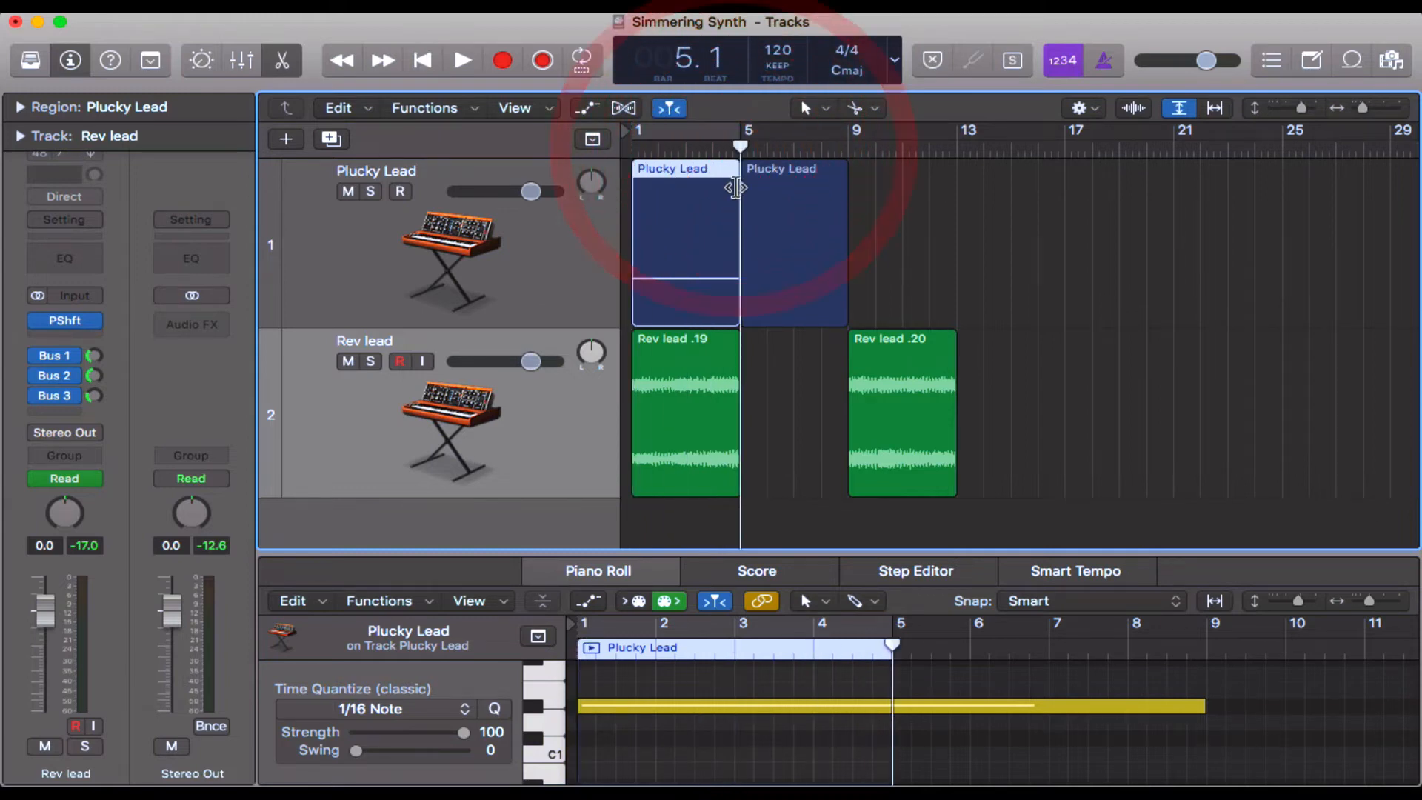
{"action": "left_click", "coordinate": [1011, 274]}
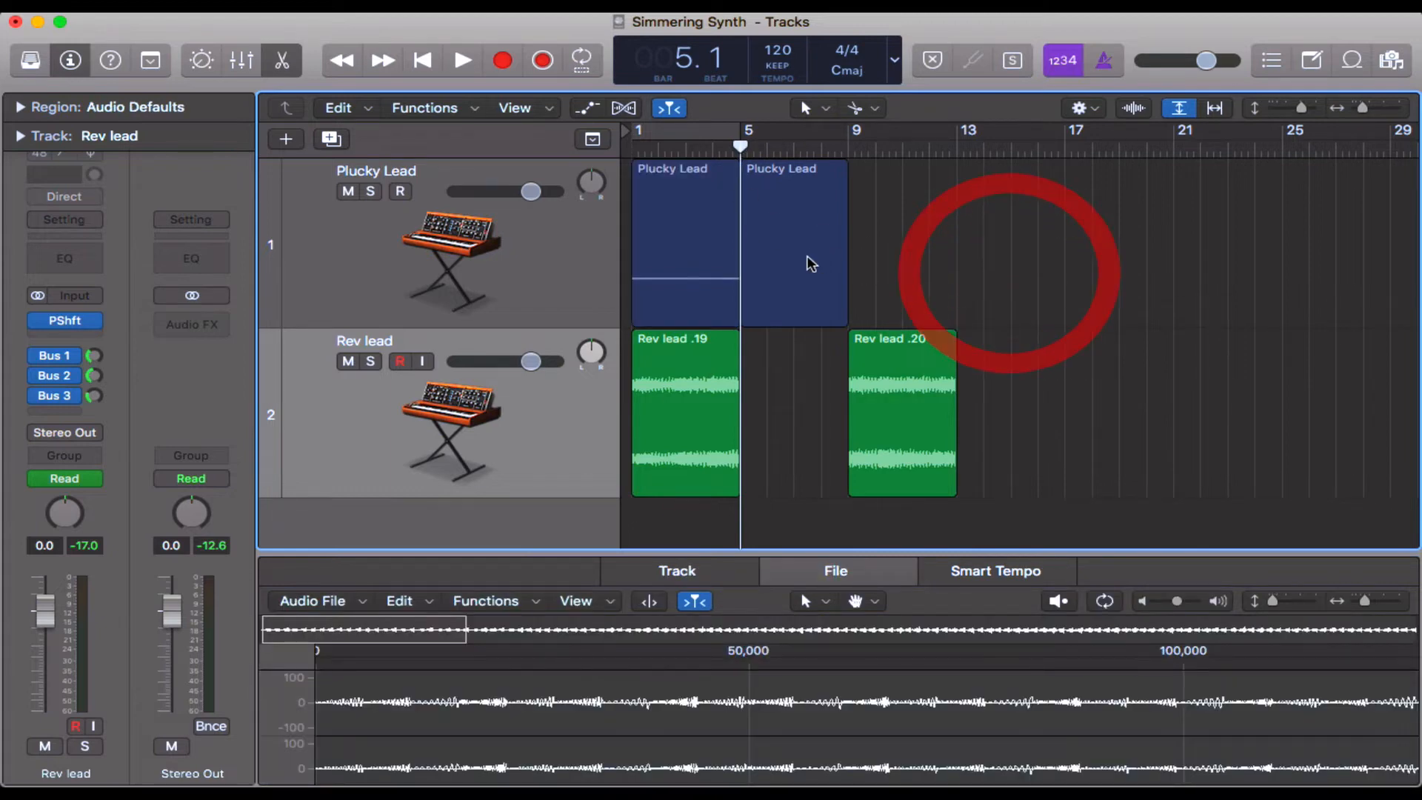
{"action": "left_click_drag", "start_coordinate": [809, 263], "coordinate": [905, 268]}
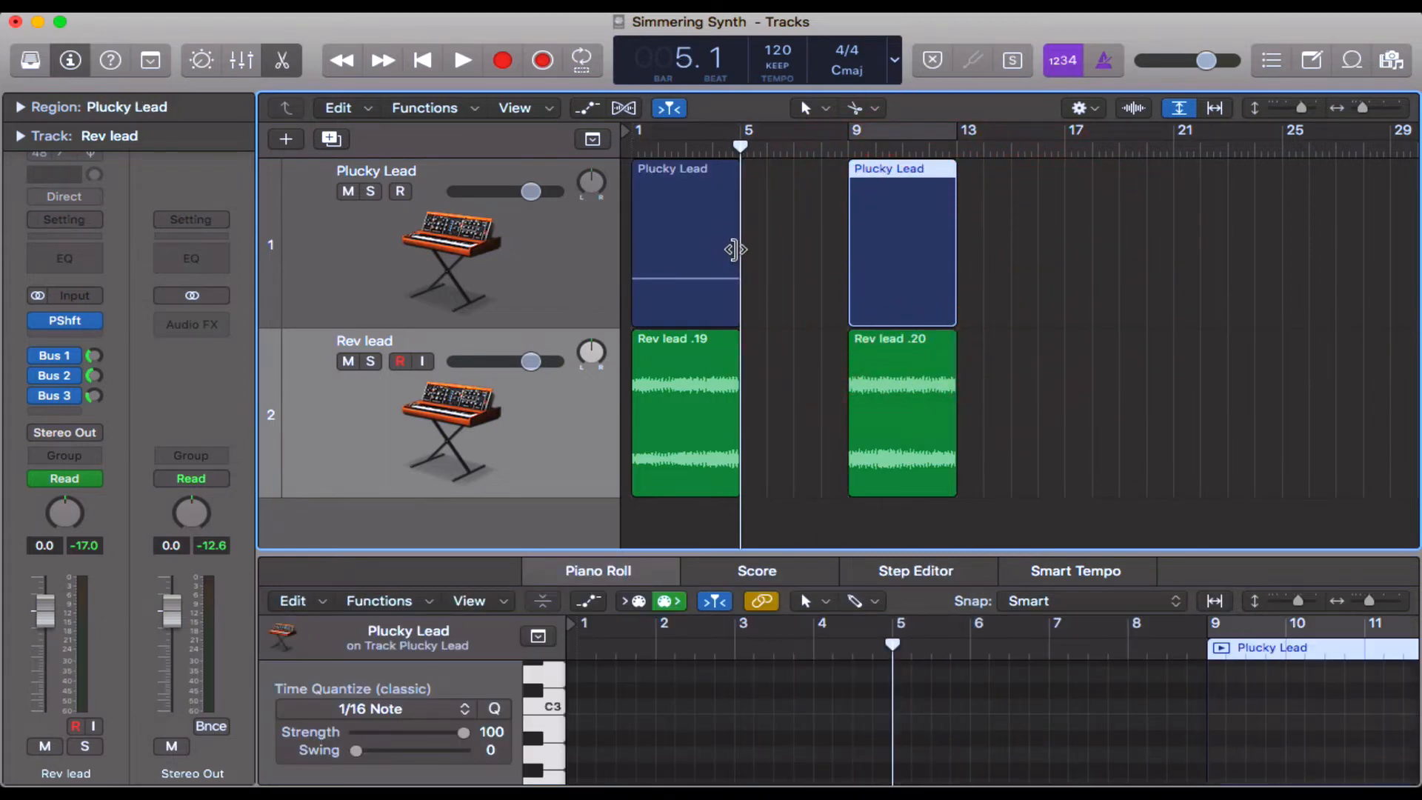
{"action": "left_click", "coordinate": [722, 239]}
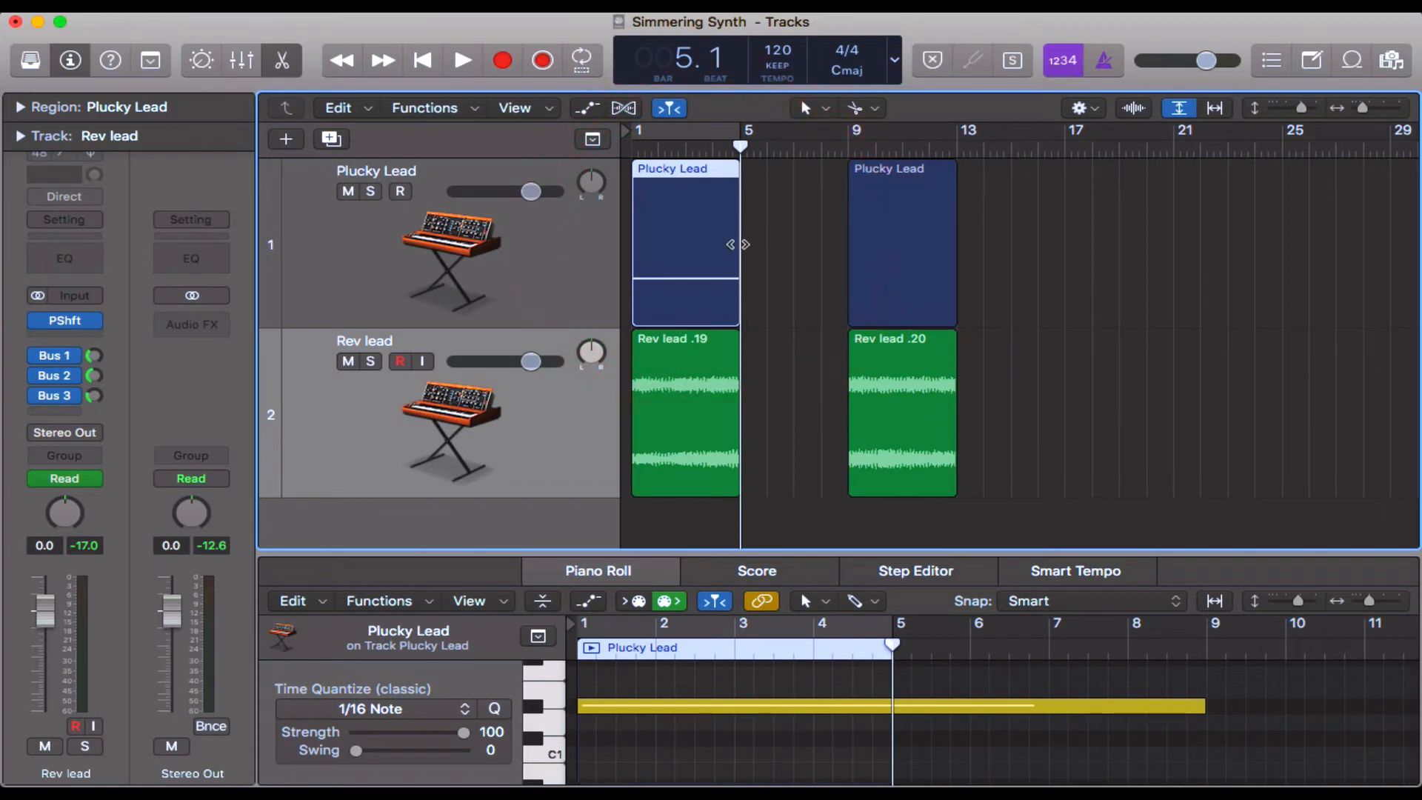
{"action": "left_click_drag", "start_coordinate": [739, 314], "coordinate": [836, 316]}
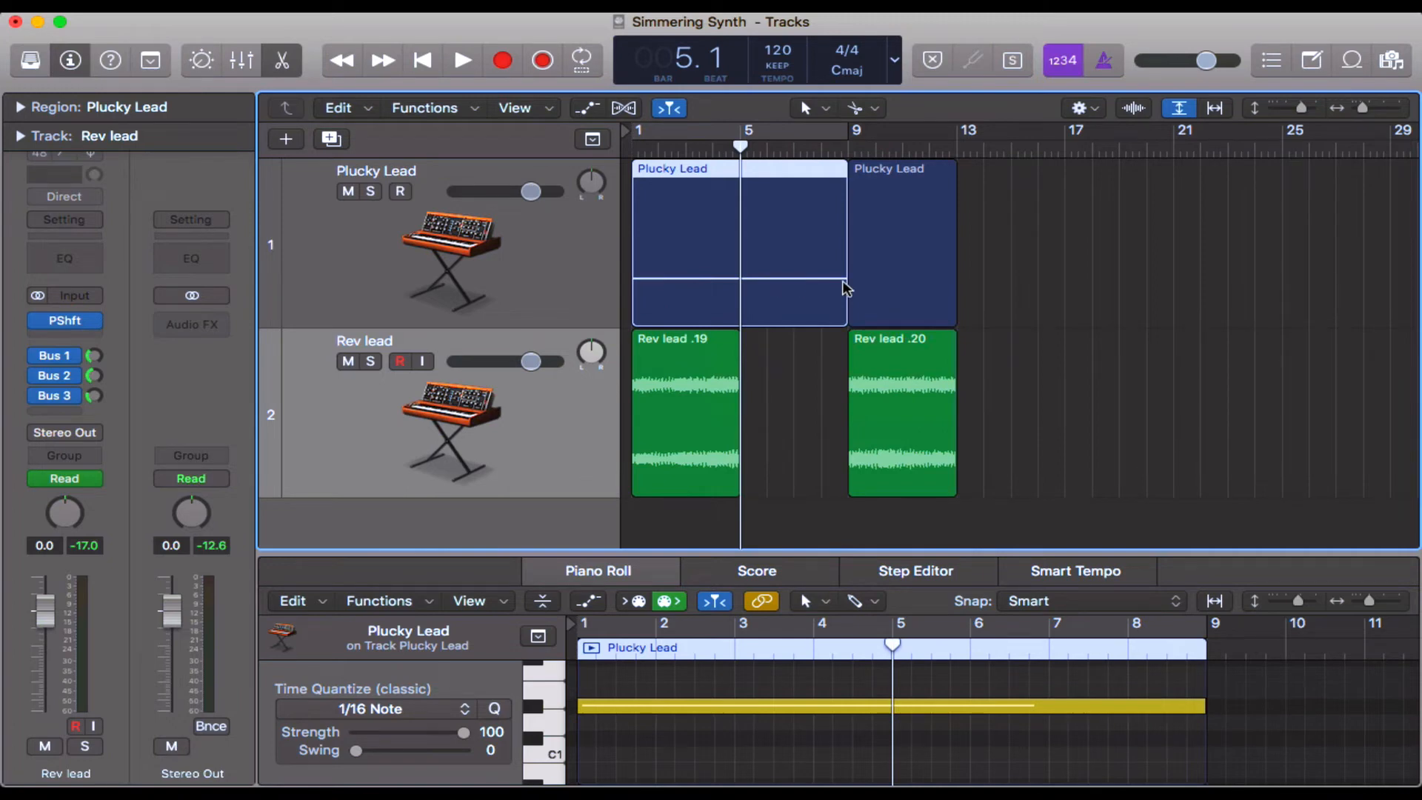
Undo the Plucky Lead edits back to the unsplit region and split it at bar 5 with the crossing notes shortened
{"action": "key", "text": "super+z"}
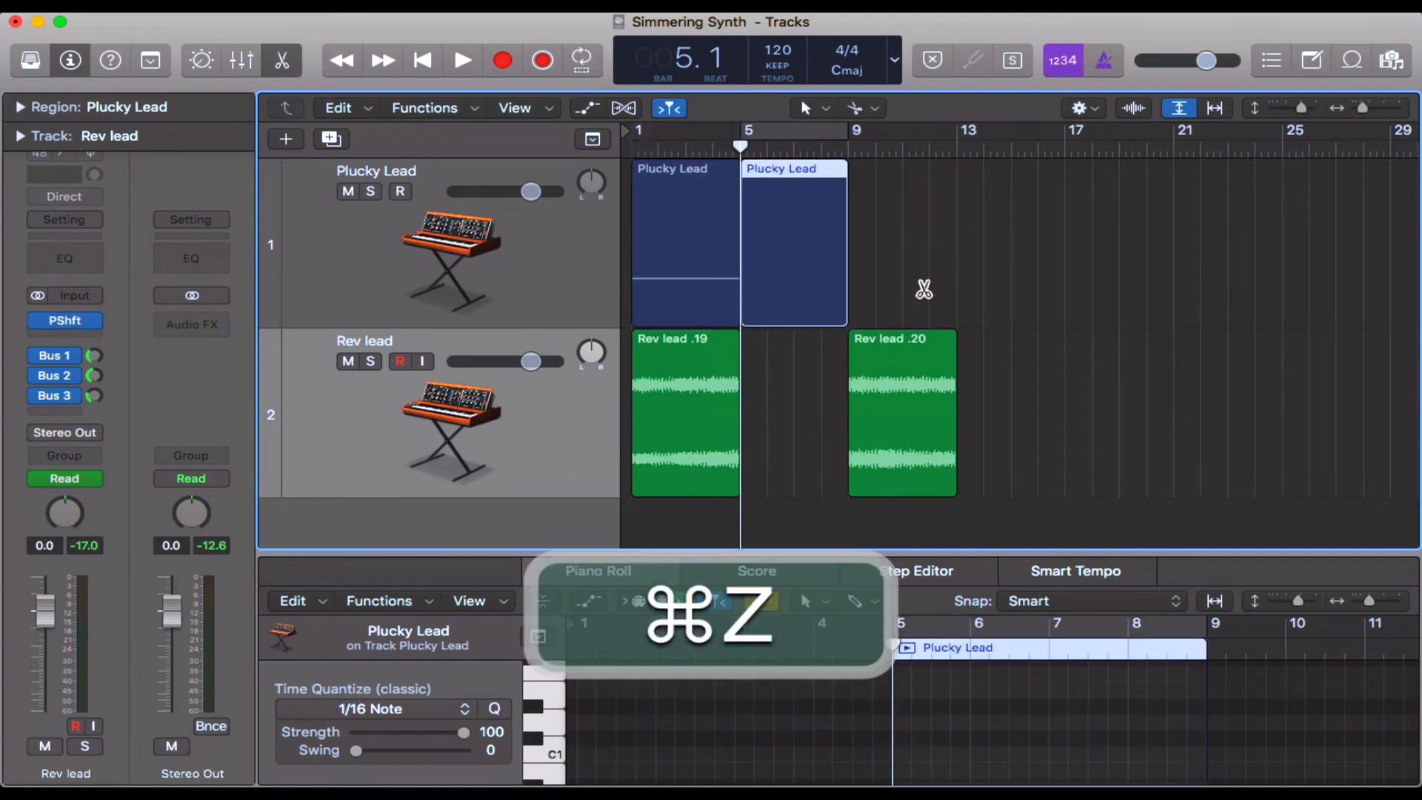
{"action": "key", "text": "super+z"}
{"action": "key", "text": "super+t"}
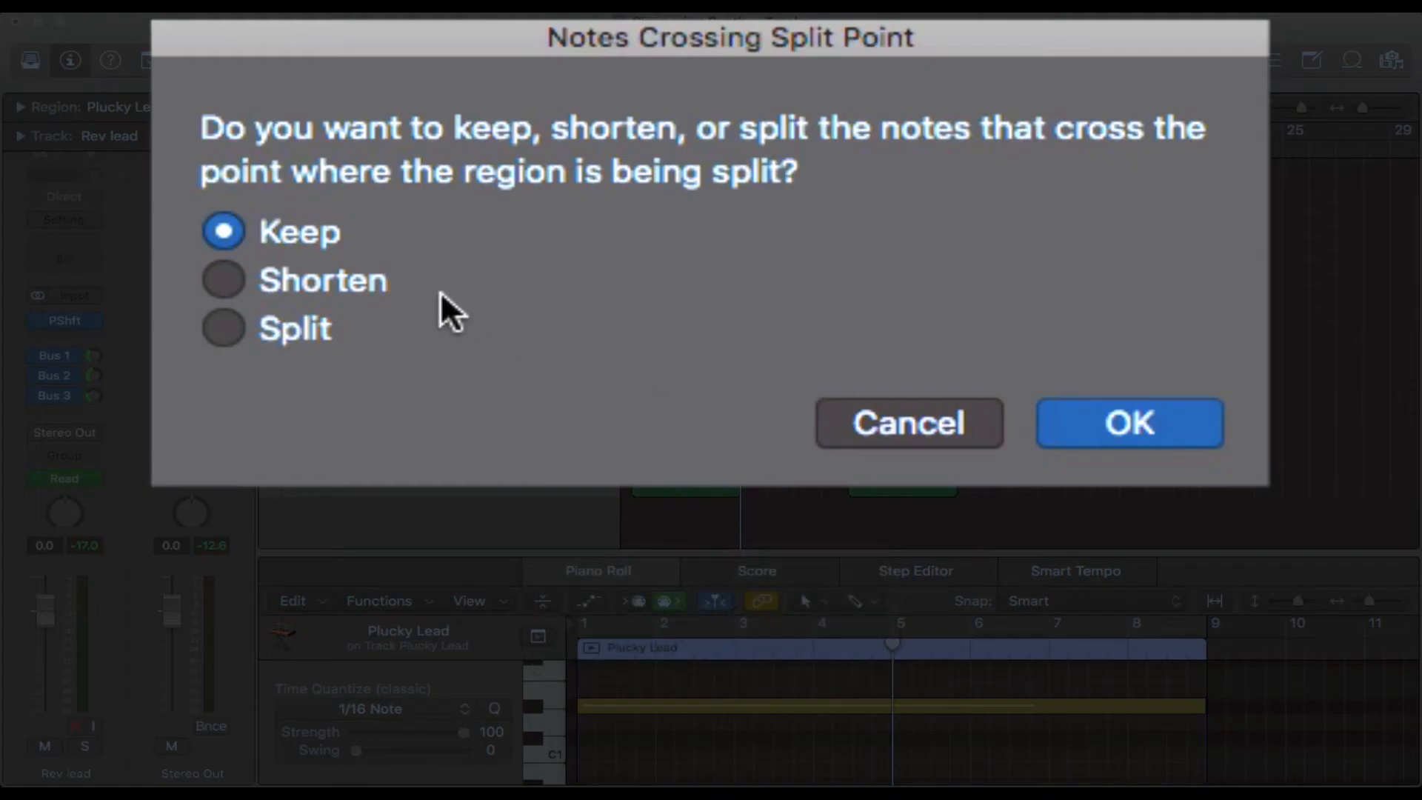
{"action": "left_click", "coordinate": [300, 281]}
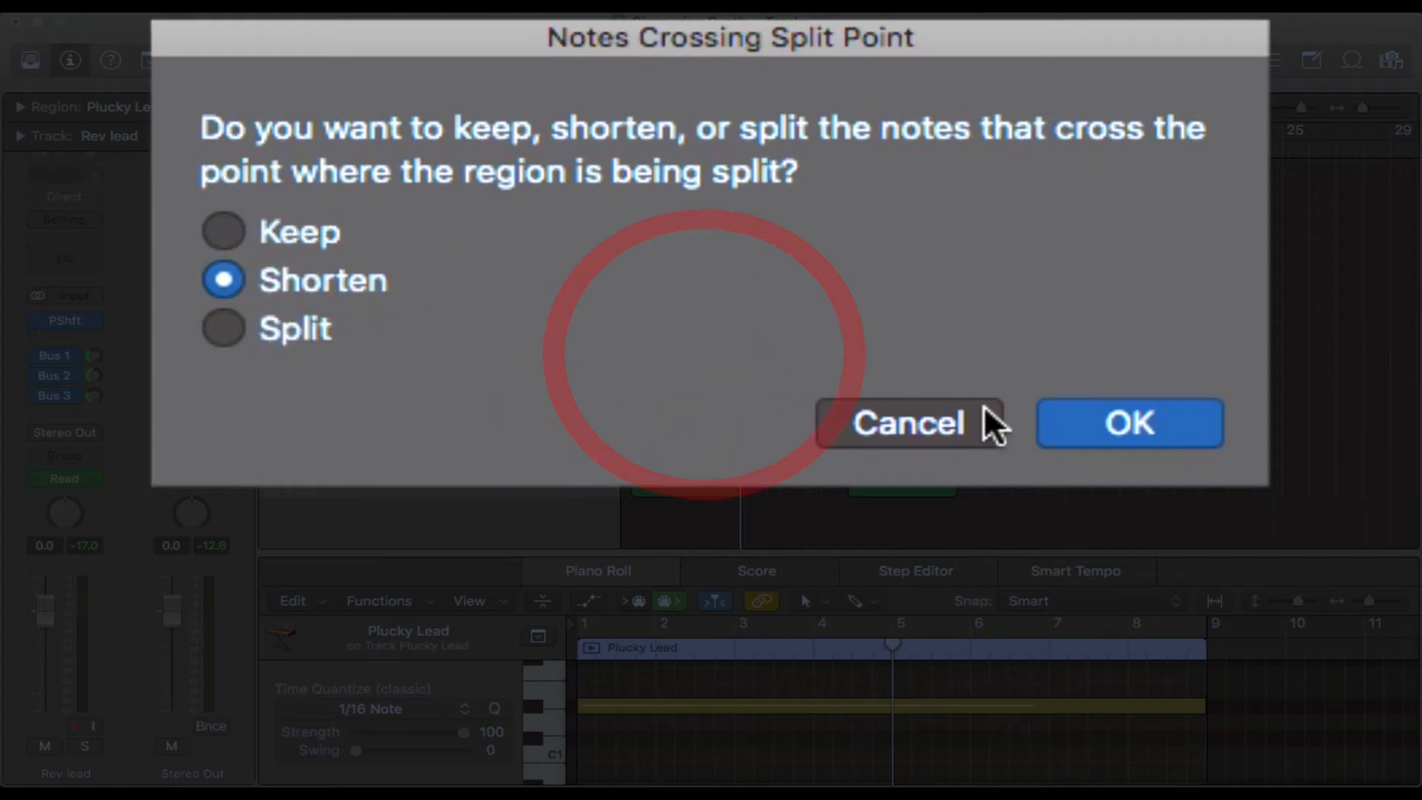
{"action": "left_click", "coordinate": [1124, 418]}
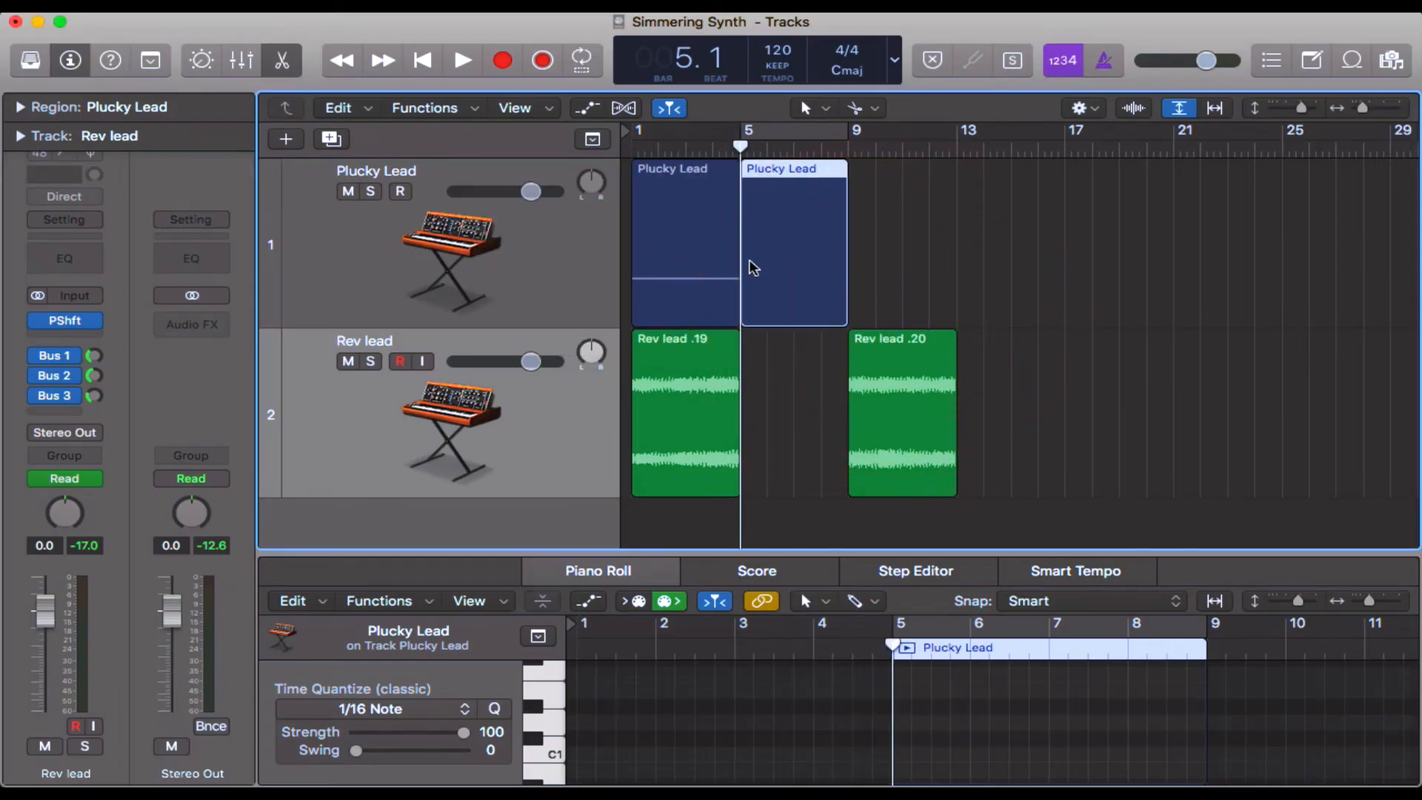
Examine the notes in both halves of the split Plucky Lead region
{"action": "left_click", "coordinate": [715, 251]}
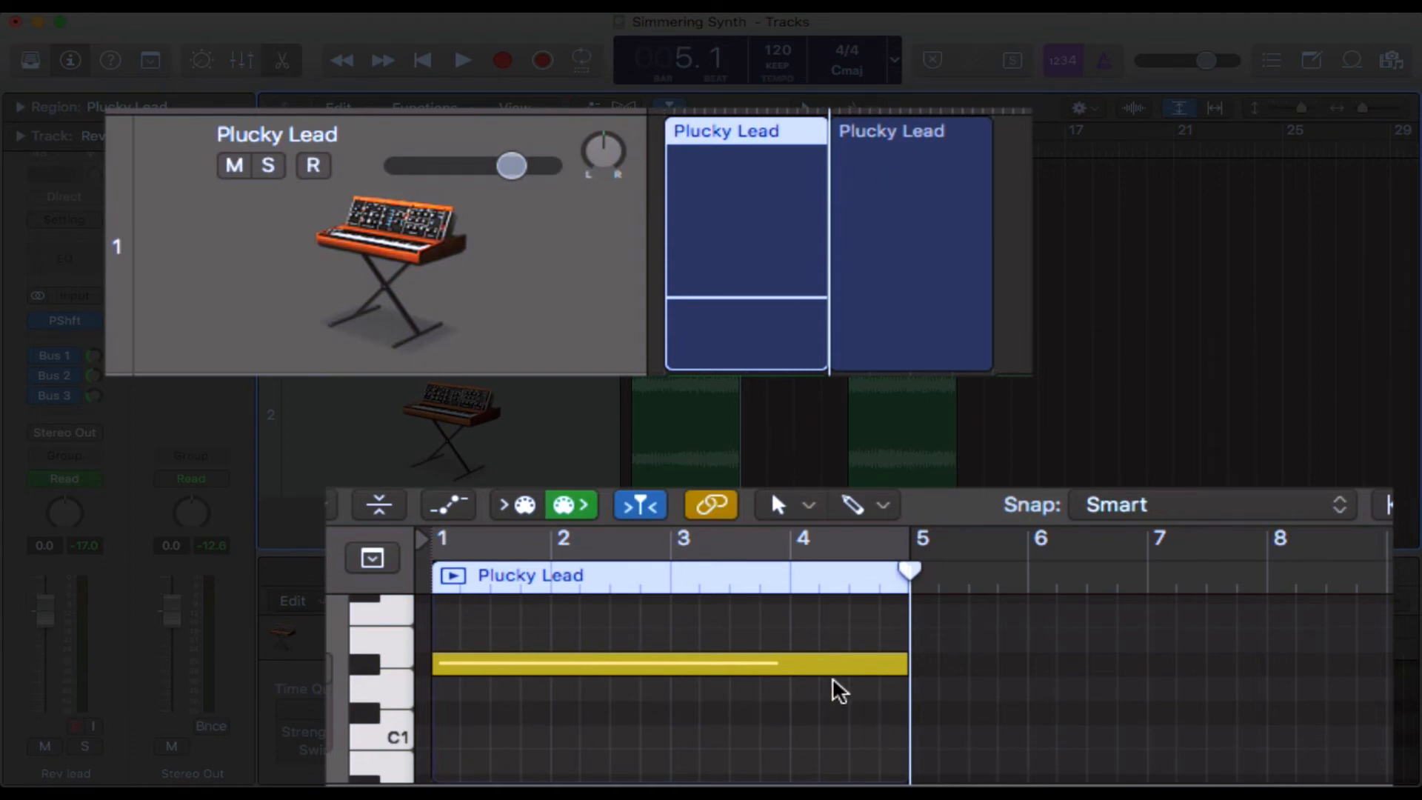
{"action": "left_click", "coordinate": [889, 187]}
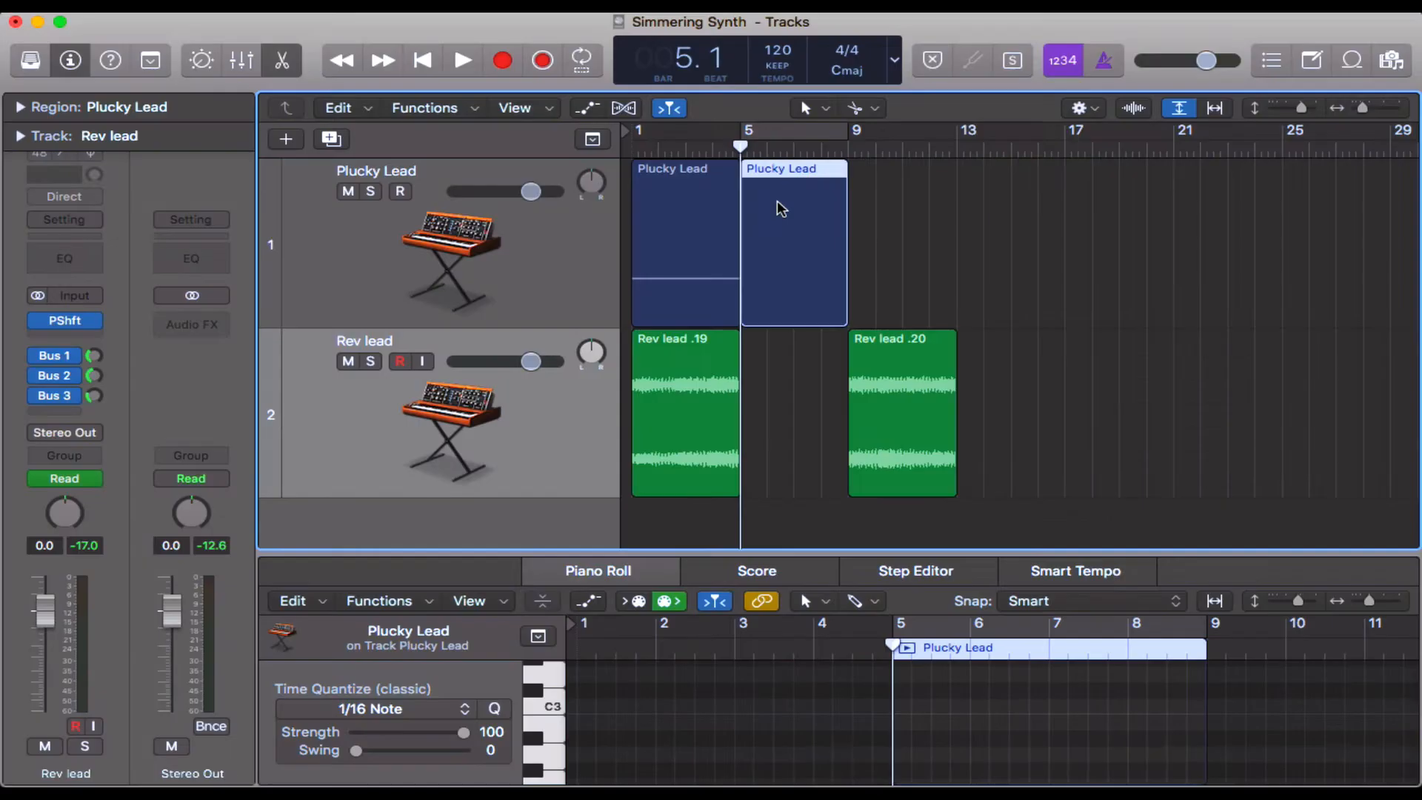
{"action": "left_click", "coordinate": [776, 227]}
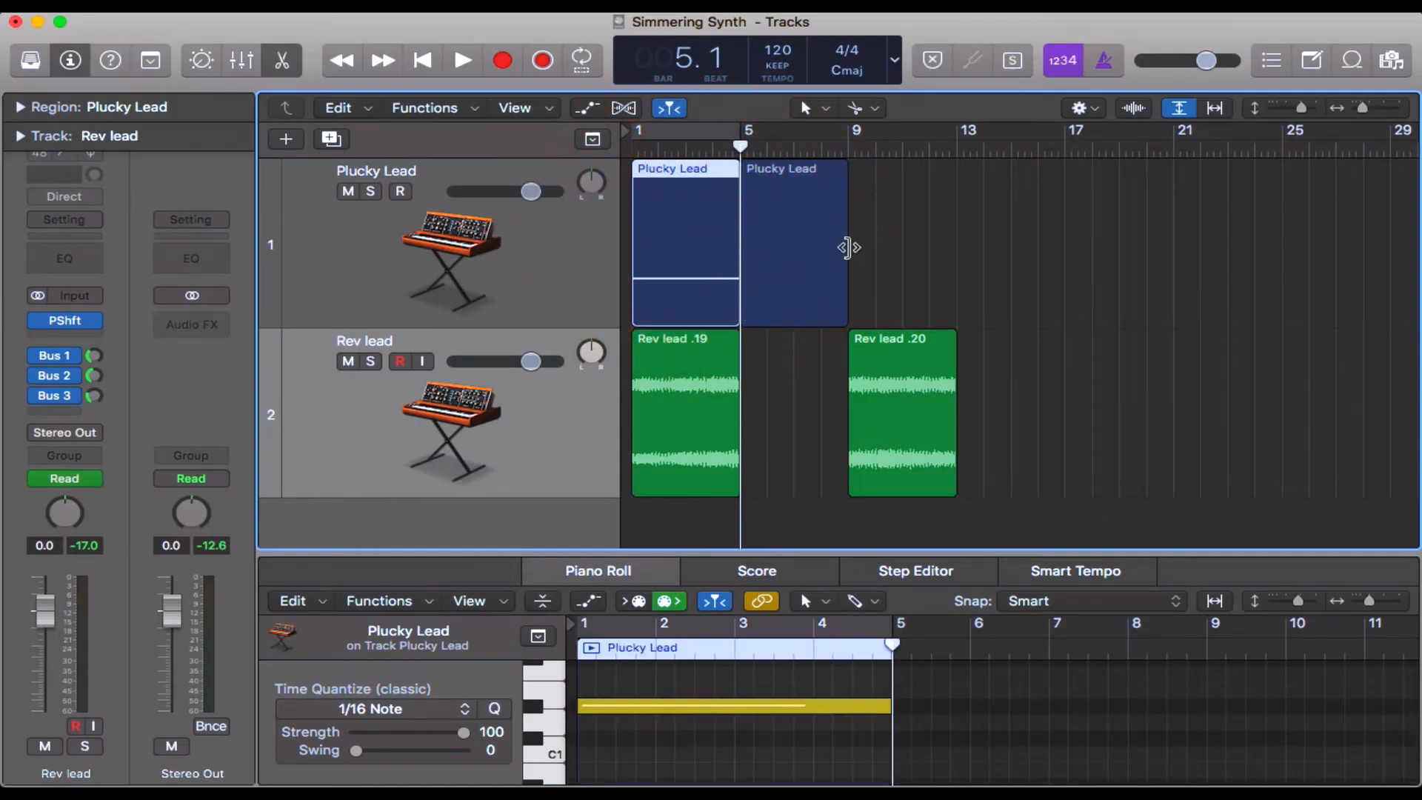
Undo the shortened-note split of the Plucky Lead region and split it again at bar 5 using the Split option for crossing notes
{"action": "left_click", "coordinate": [968, 245]}
{"action": "key", "text": "super+z"}
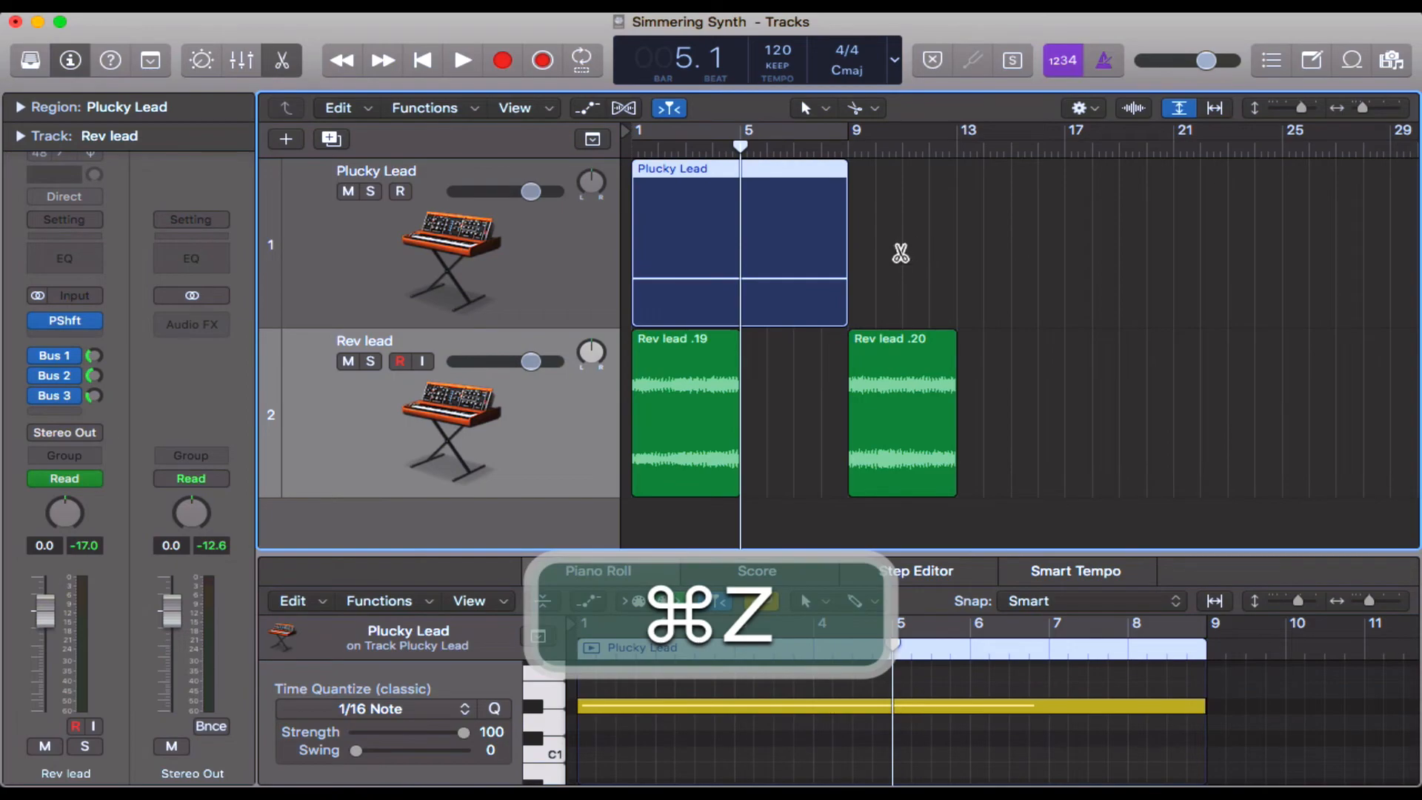
{"action": "key", "text": "super+t"}
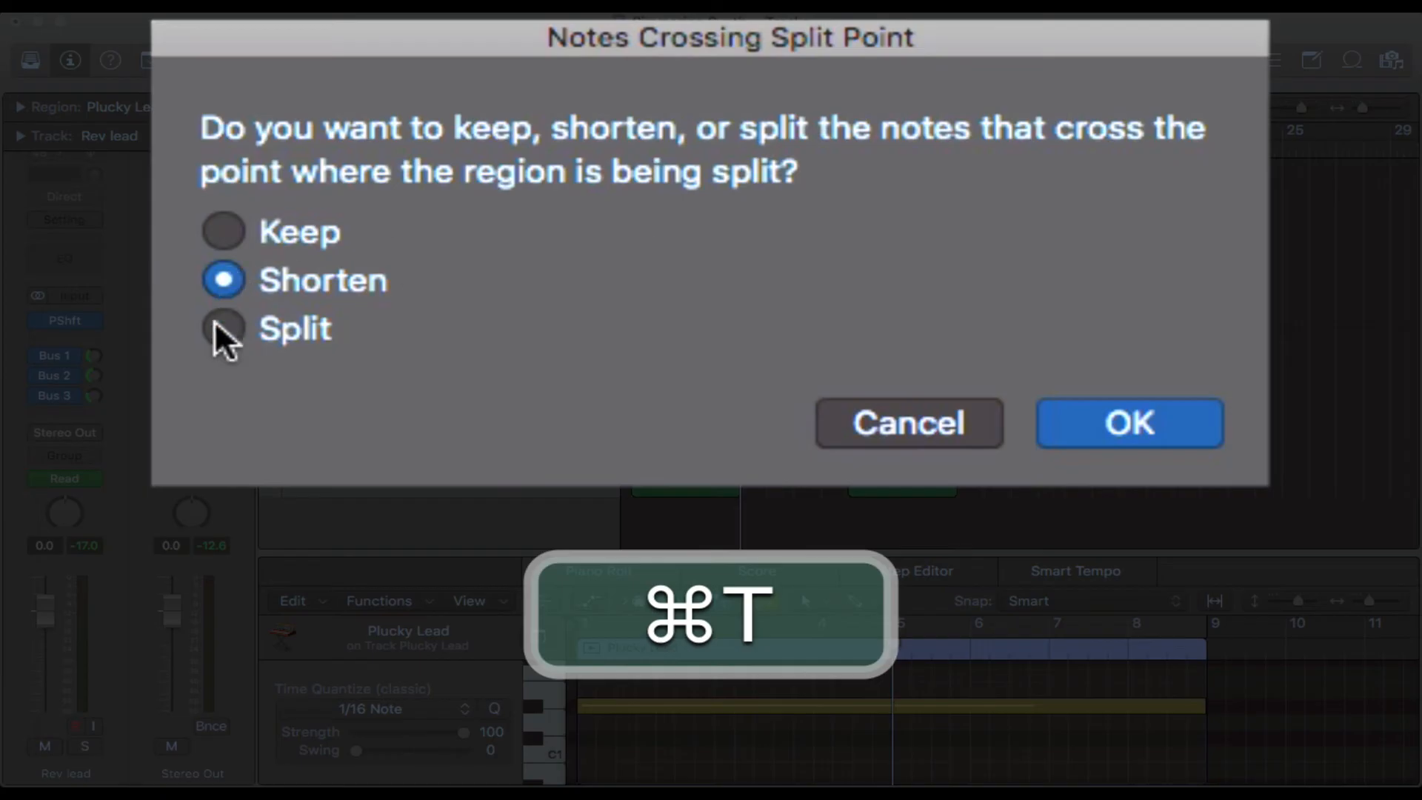
{"action": "left_click", "coordinate": [516, 283]}
{"action": "left_click", "coordinate": [1168, 424]}
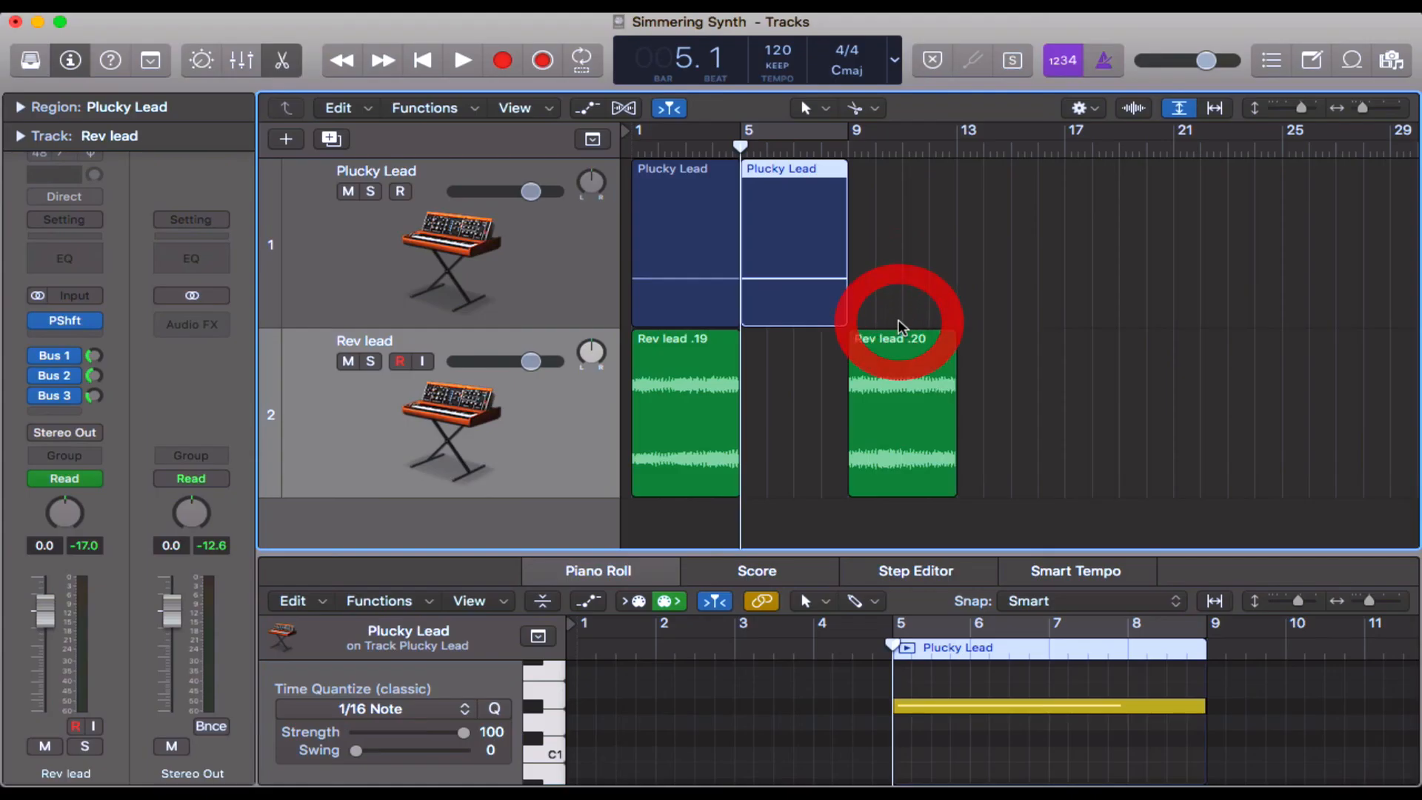
Examine the notes in each half of the split Plucky Lead region, individually and with both halves selected
{"action": "left_click", "coordinate": [716, 259]}
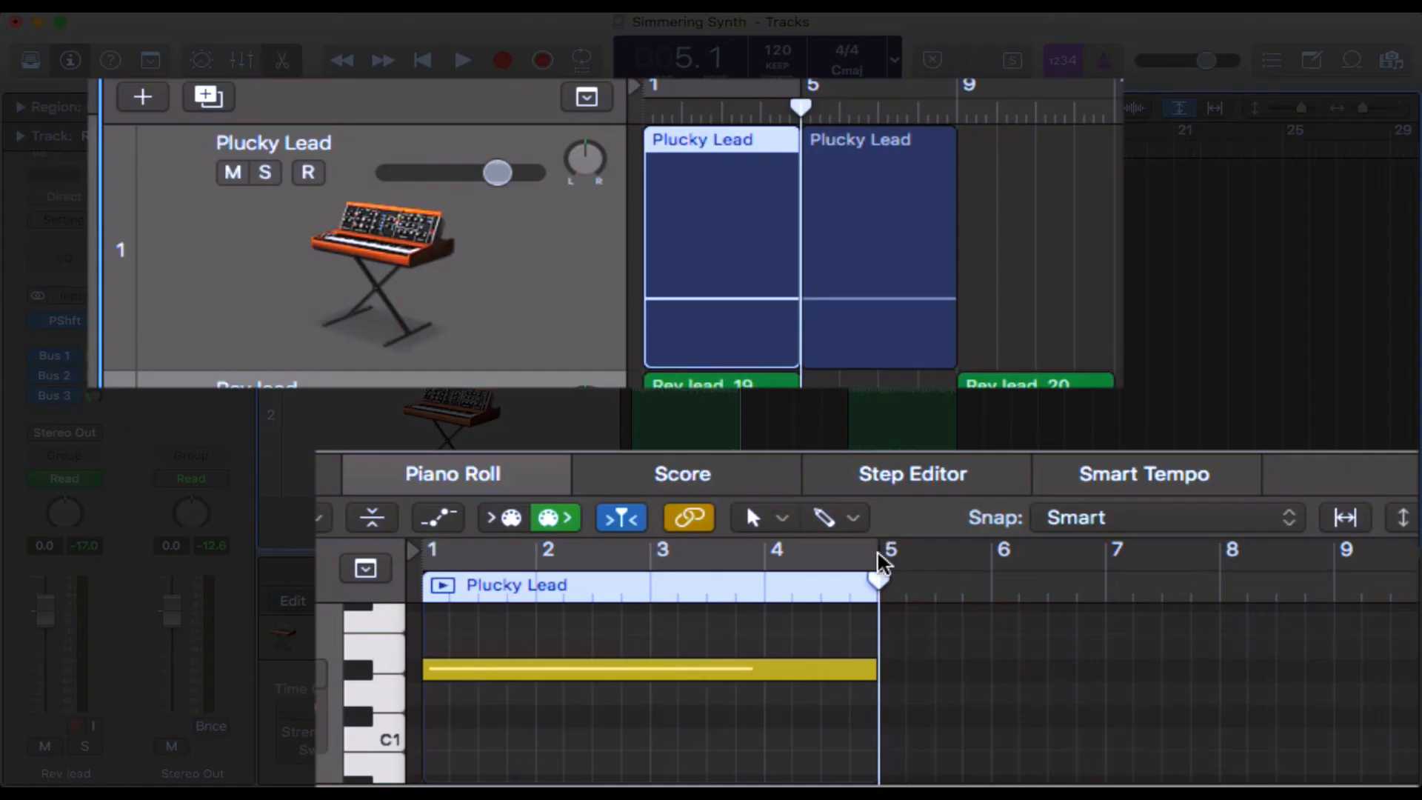
{"action": "left_click", "coordinate": [789, 267]}
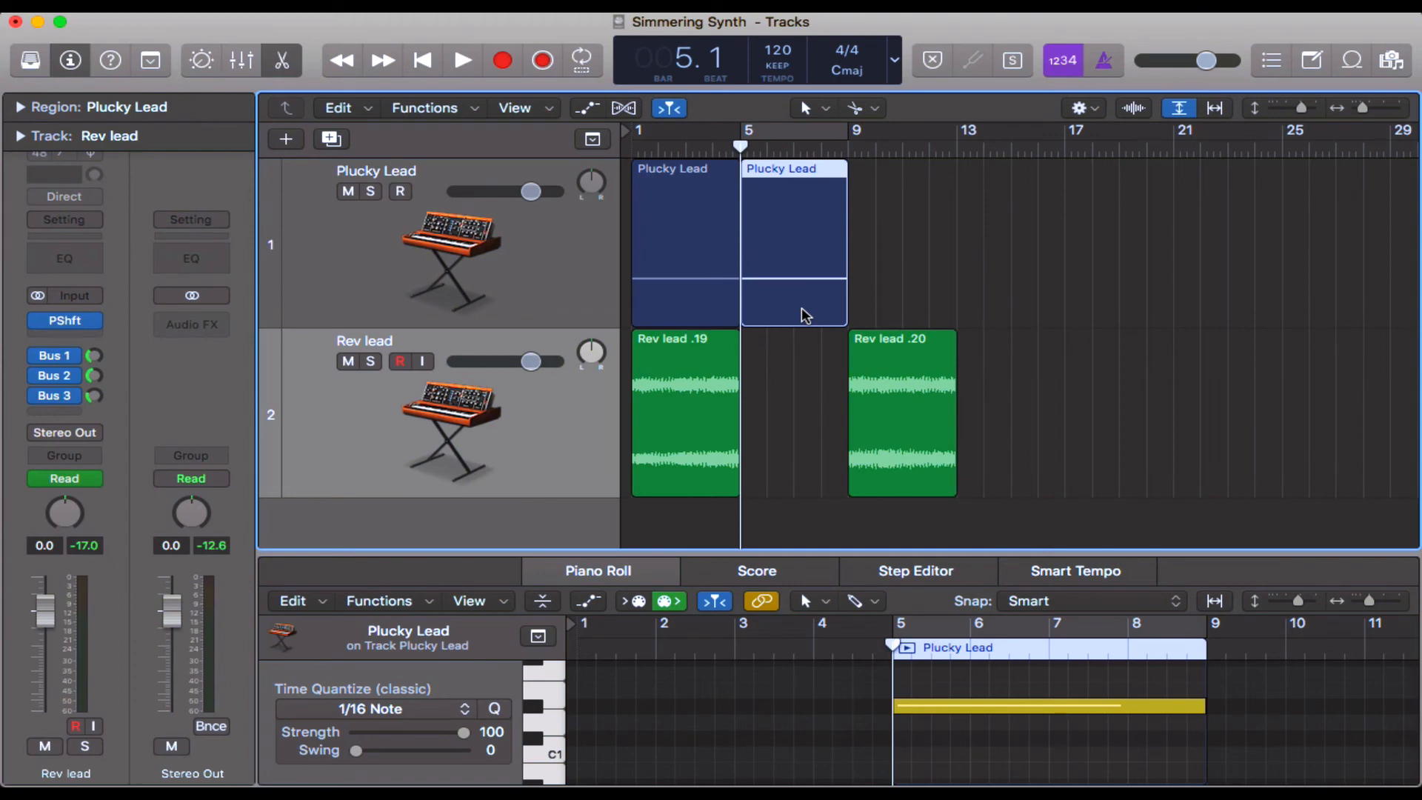
{"action": "left_click", "coordinate": [726, 237], "text": "shift"}
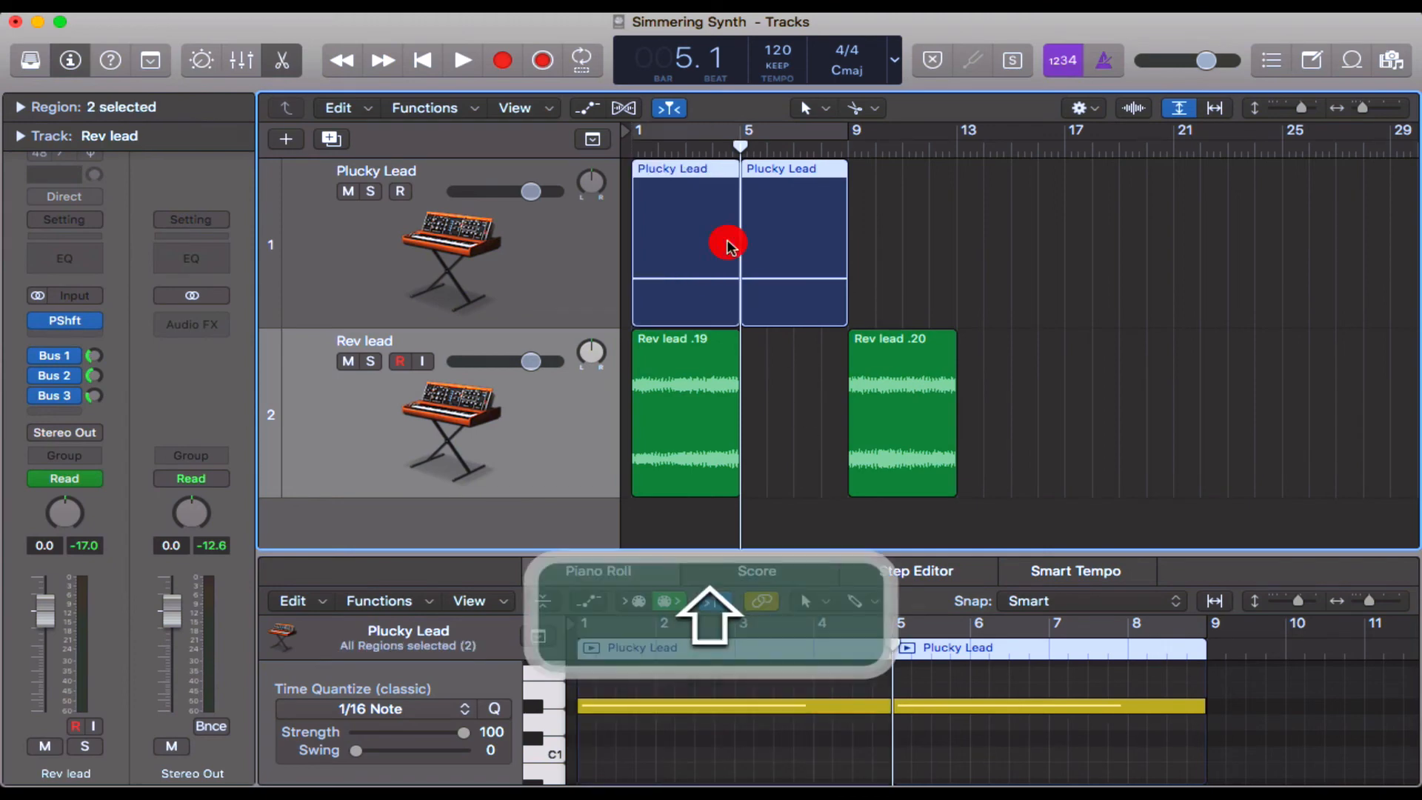
Move only the second Plucky Lead half to start at bar 9 and show the track automation
{"action": "left_click", "coordinate": [952, 276]}
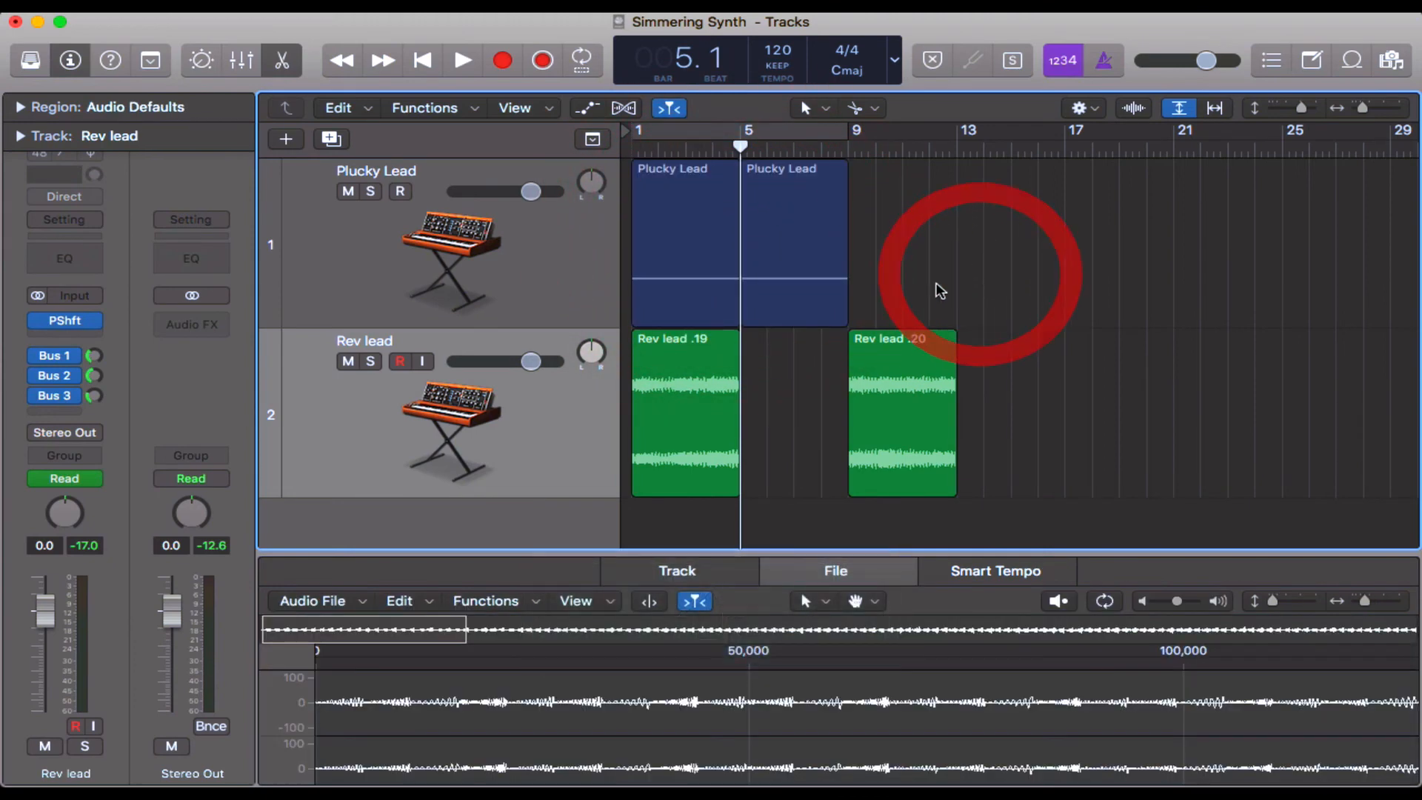
{"action": "left_click_drag", "start_coordinate": [816, 267], "coordinate": [929, 276]}
{"action": "key", "text": "a"}
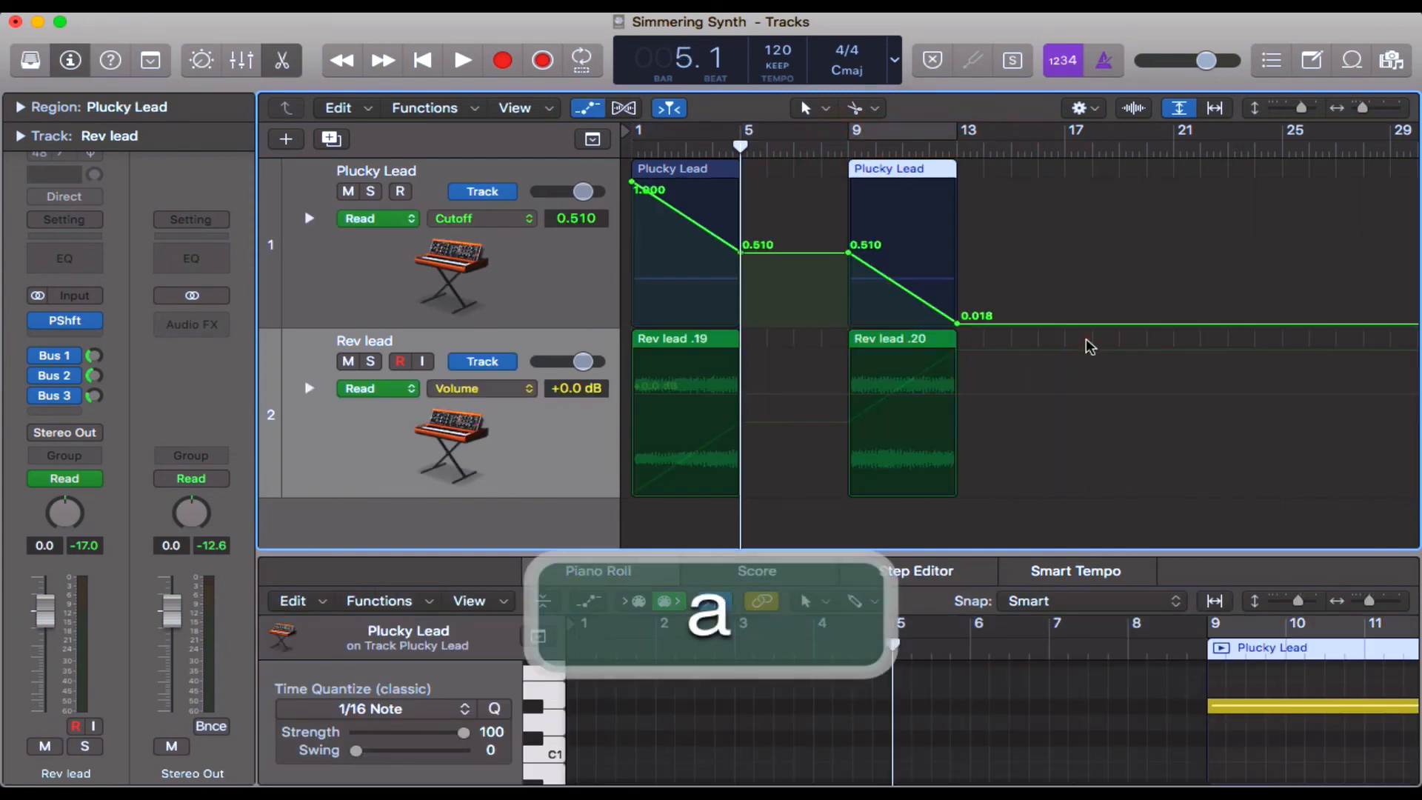